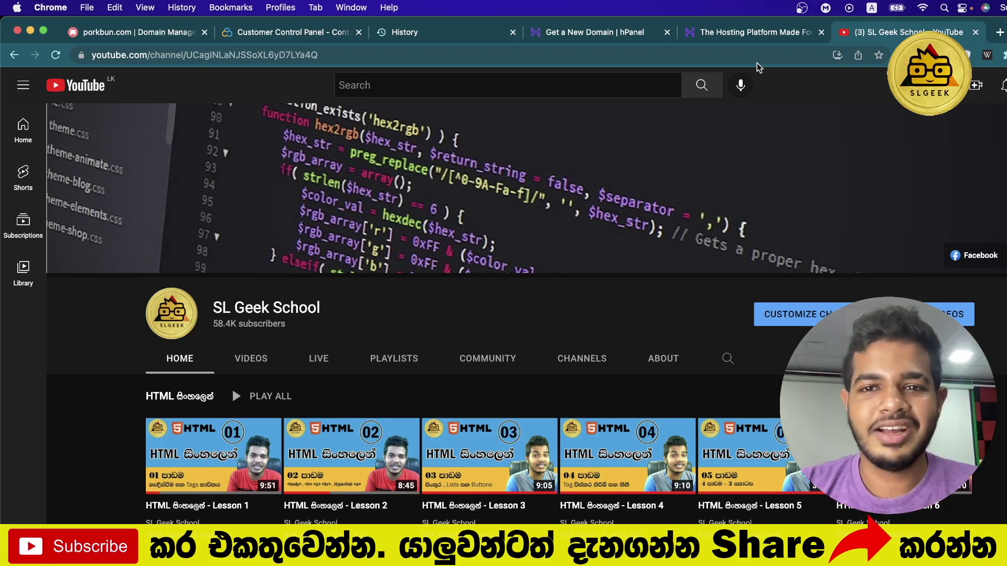
Switch to the Hostinger site and open its Domain Name Search page.
left_click(761, 41)
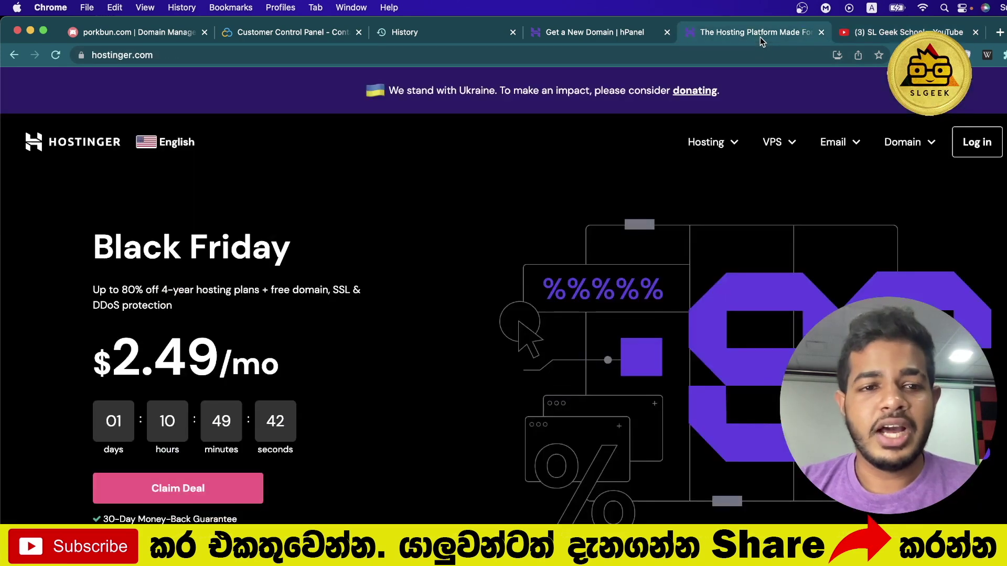
left_click(911, 146)
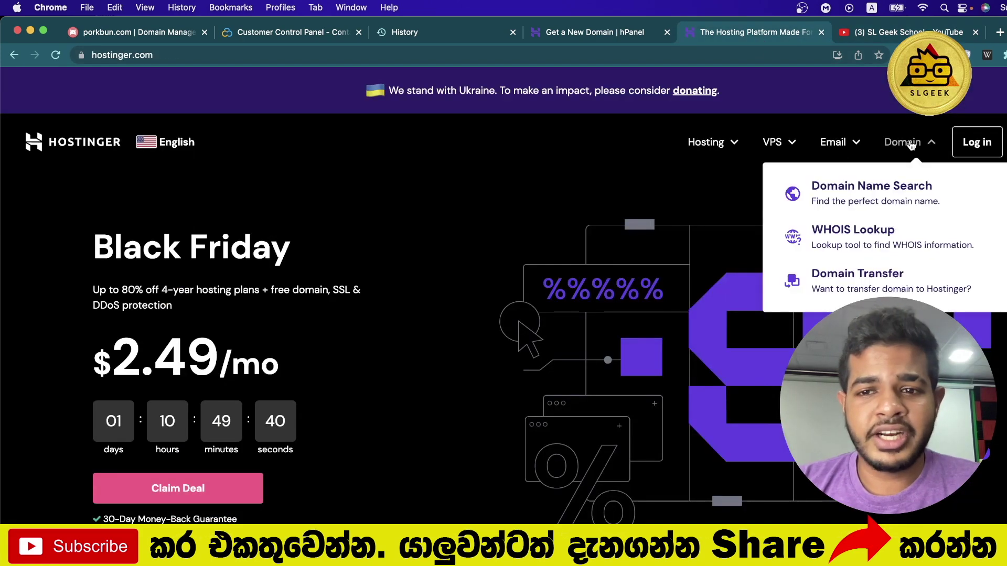
left_click(884, 206)
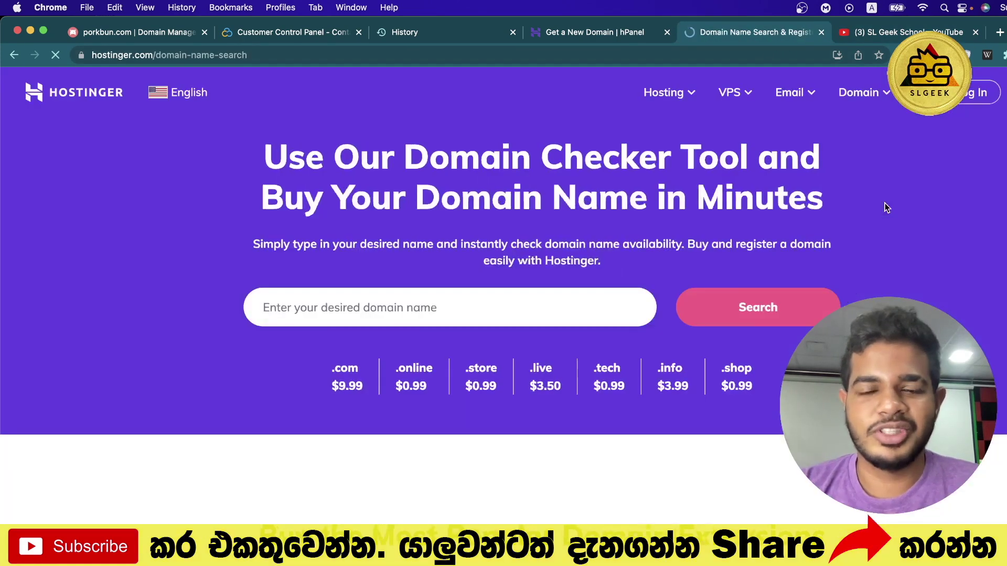
Search Google for "domains" in a new browser tab and skim the listed domain providers.
left_click(993, 37)
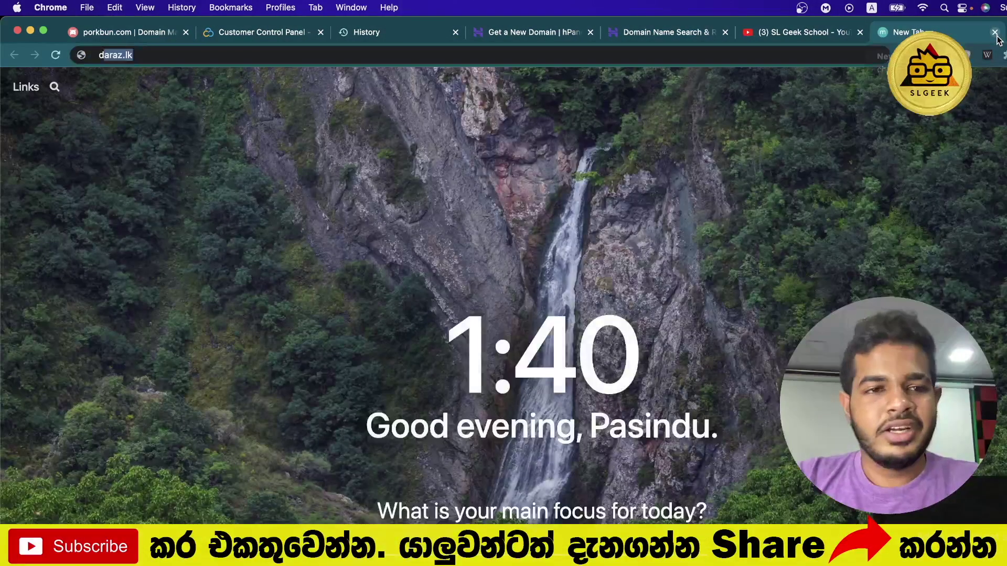
type("domains")
key("Return")
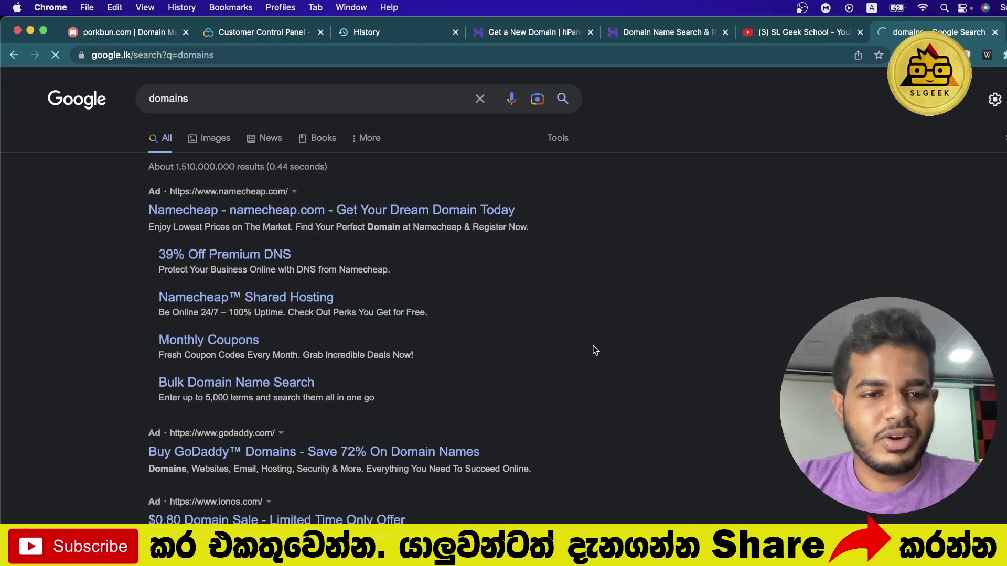
scroll(595, 350, "down", 10)
scroll(594, 351, "up", 15)
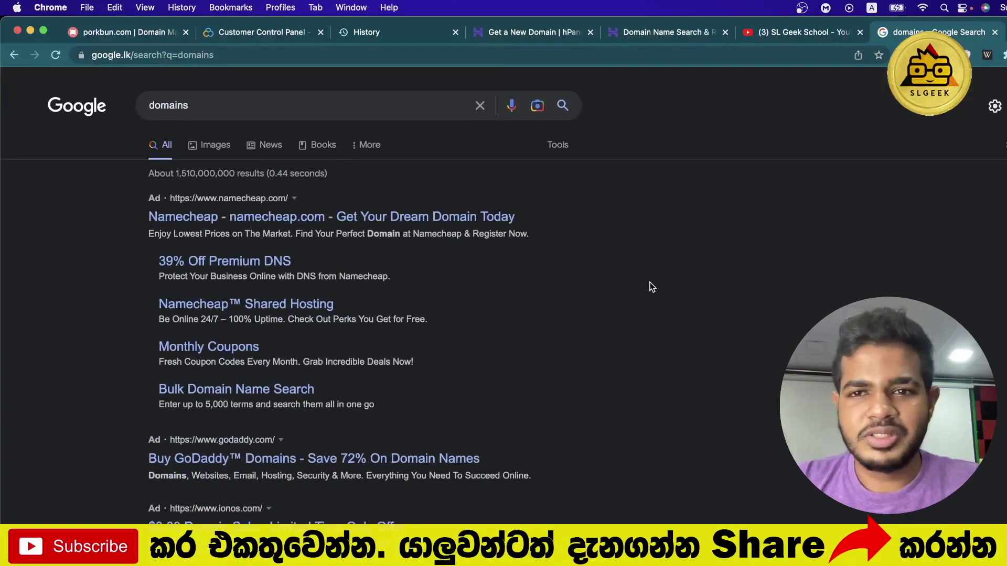
Return to Hostinger's domain checker and check the availability of the name "slgeekschool".
left_click(681, 24)
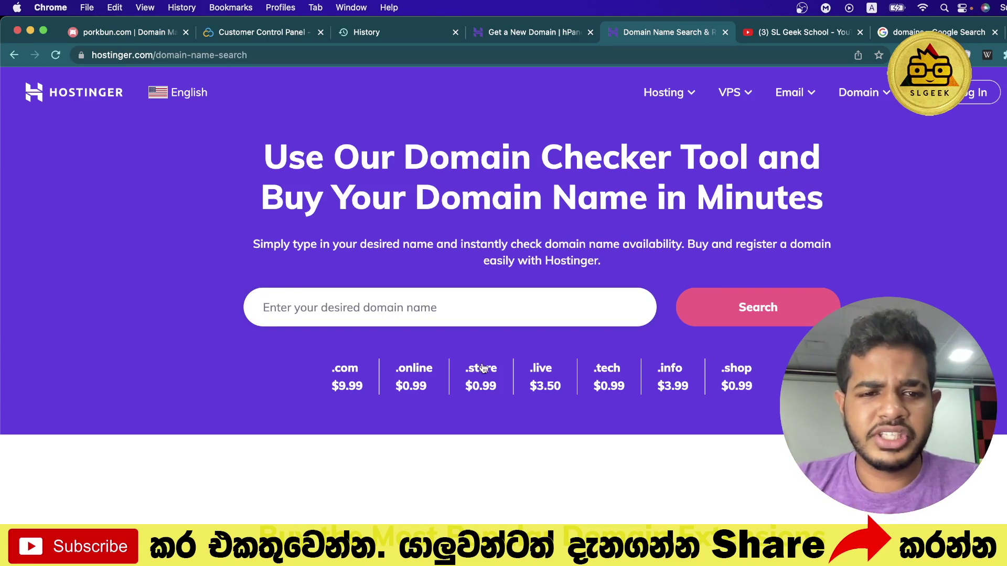
left_click(475, 314)
type("slgeeksh")
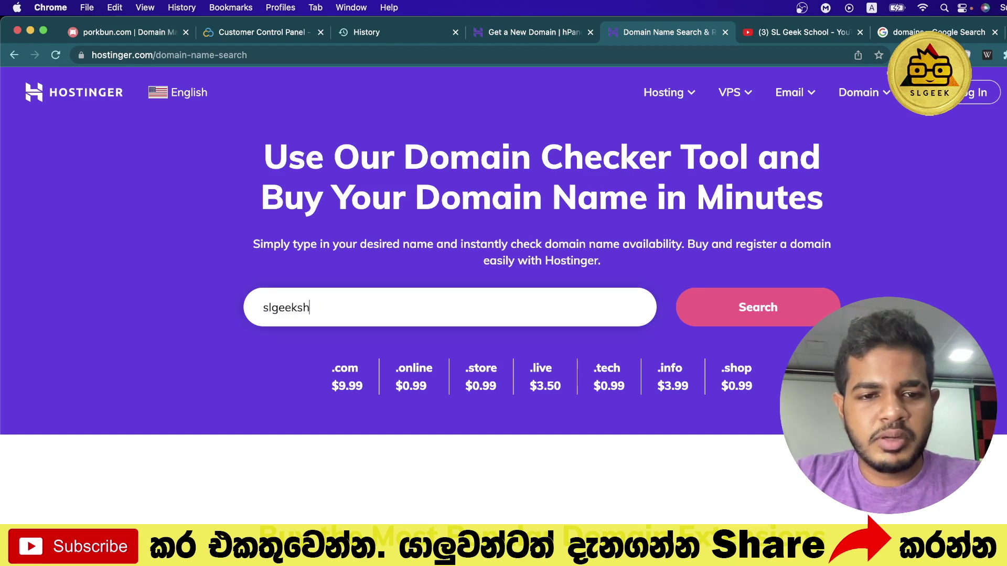
key("BackSpace")
key("BackSpace")
key("BackSpace")
key("BackSpace")
type("slgeekschool")
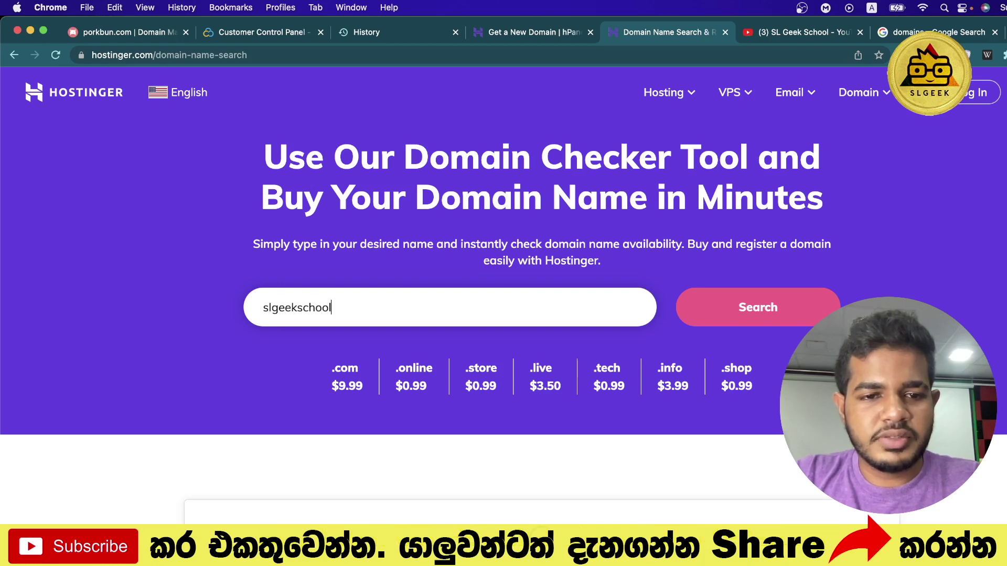
key("Return")
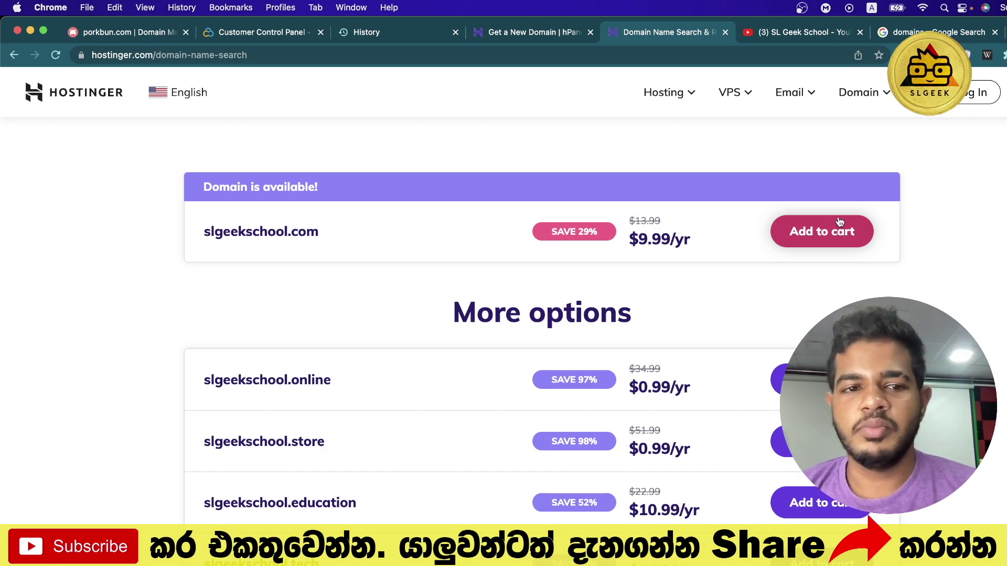
Check the domain name "codehero" in Hostinger's checker and look through the alternative extensions offered.
scroll(839, 222, "up", 10)
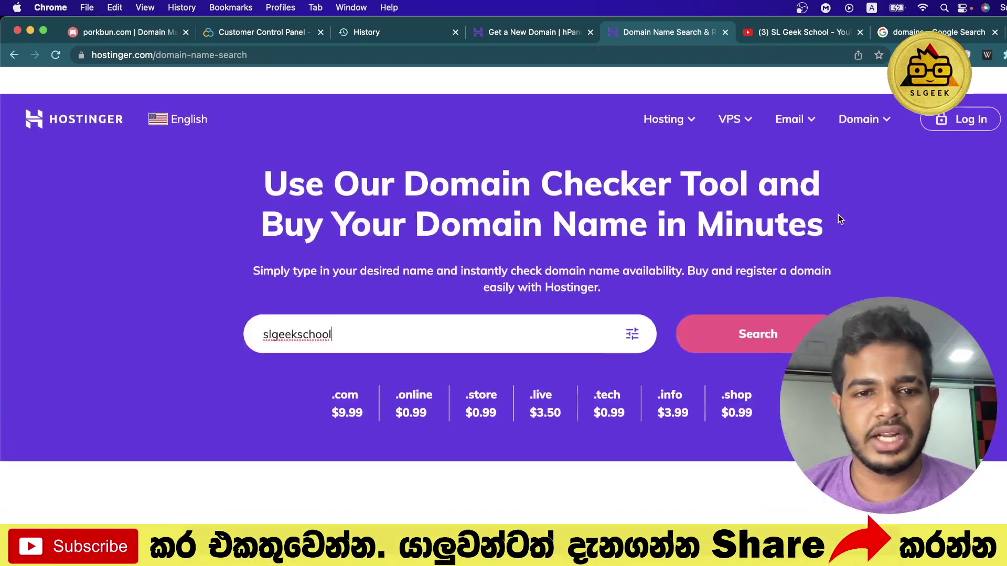
triple_click(466, 308)
type("codehero")
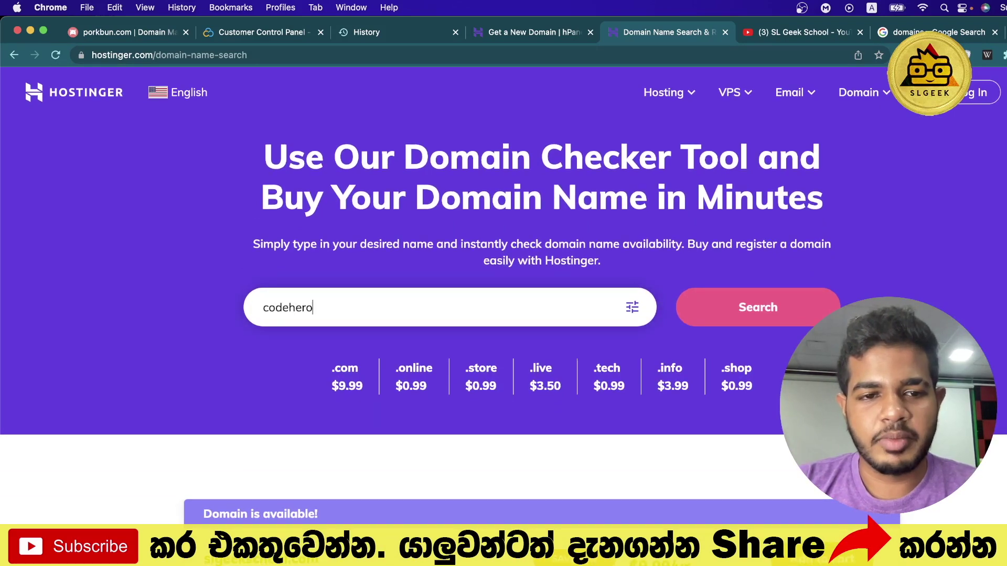
key("Return")
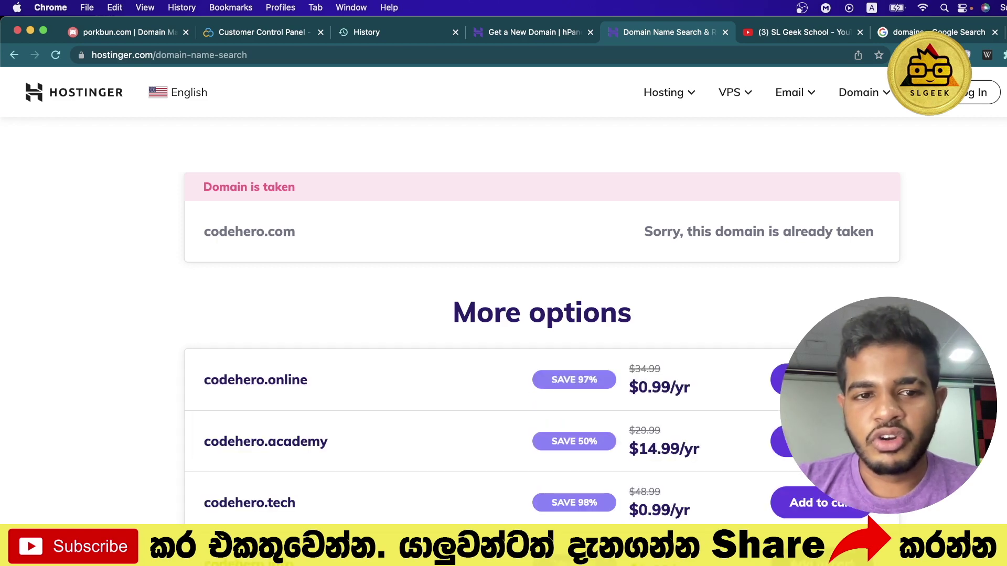
scroll(504, 341, "up", 6)
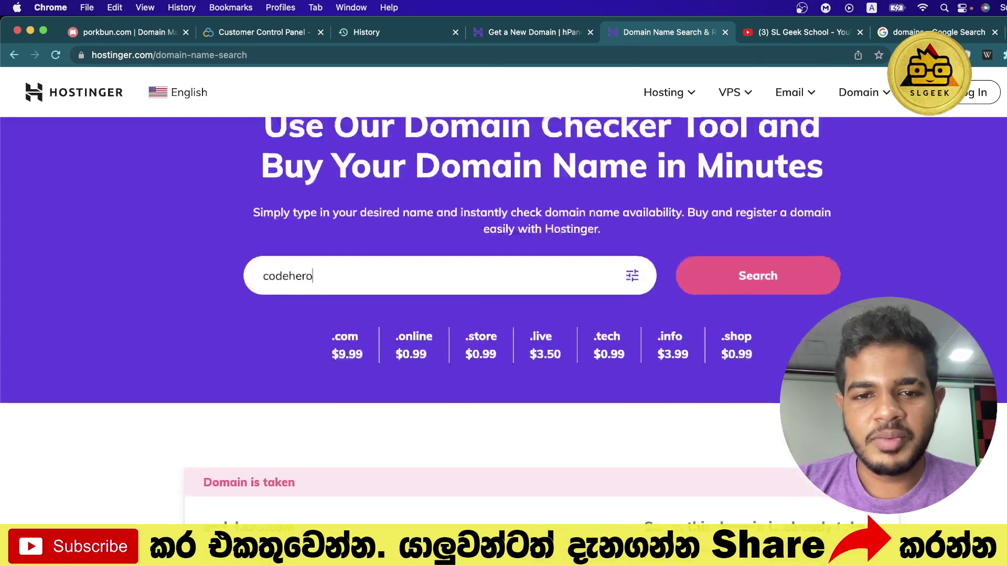
scroll(504, 341, "down", 10)
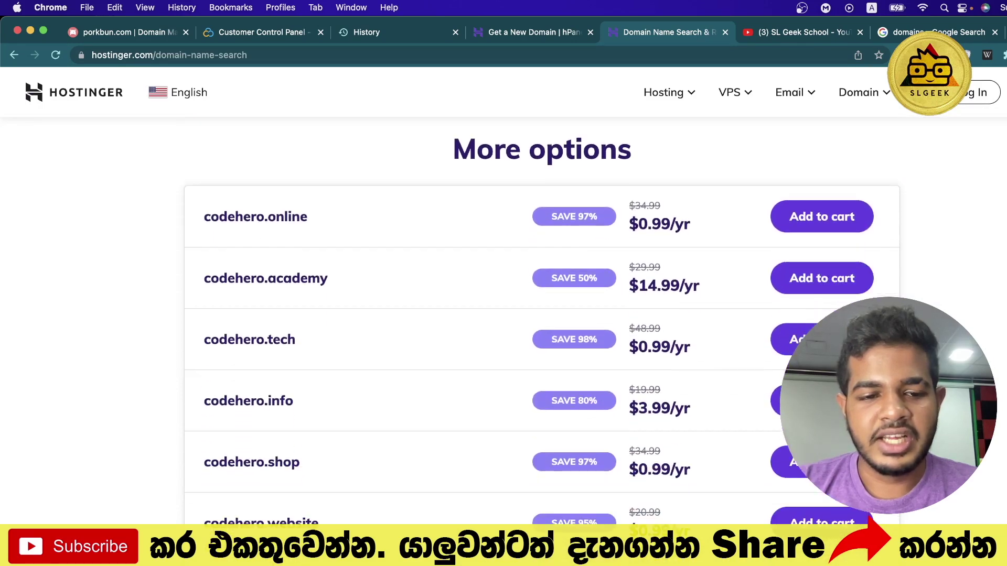
scroll(504, 341, "down", 4)
scroll(504, 341, "up", 9)
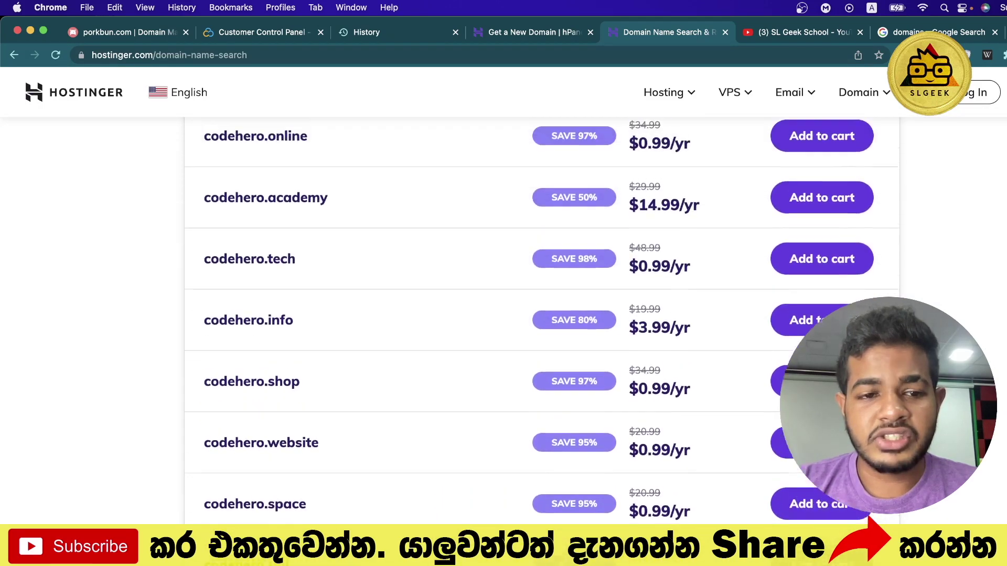
Replace the name in Hostinger's domain checker with "slgeekschool" and run the search again.
scroll(231, 396, "up", 5)
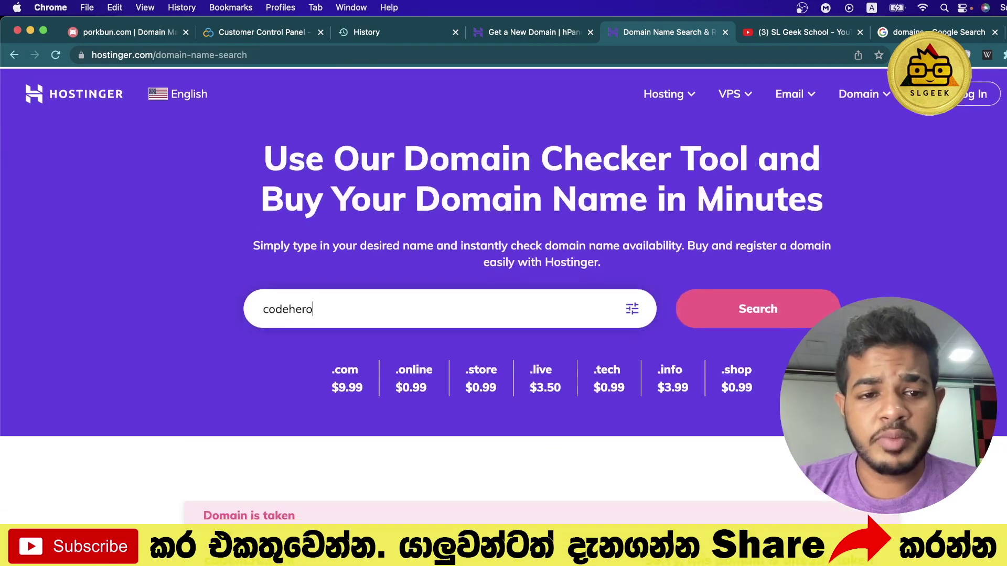
triple_click(337, 316)
type("slgeekschool")
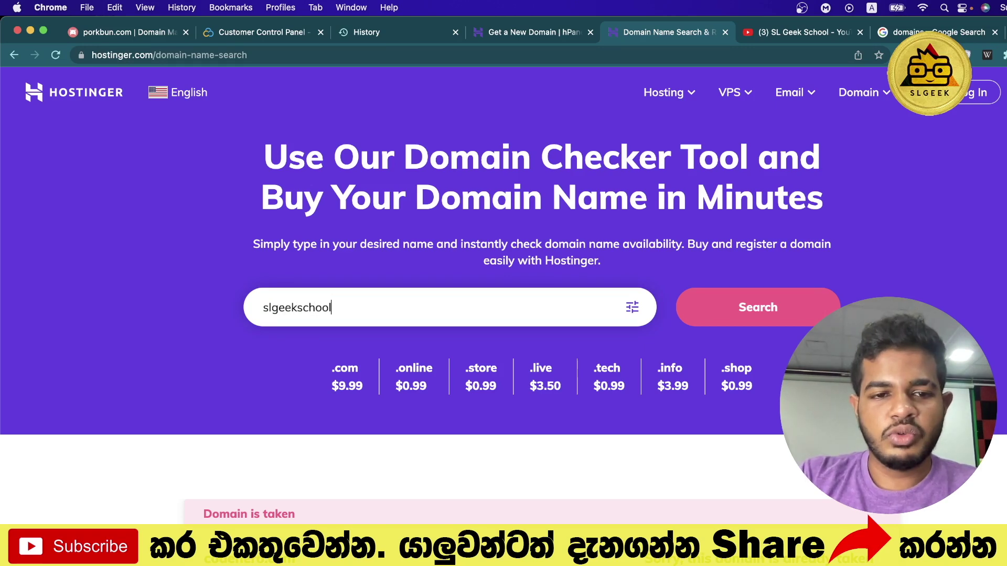
key("Return")
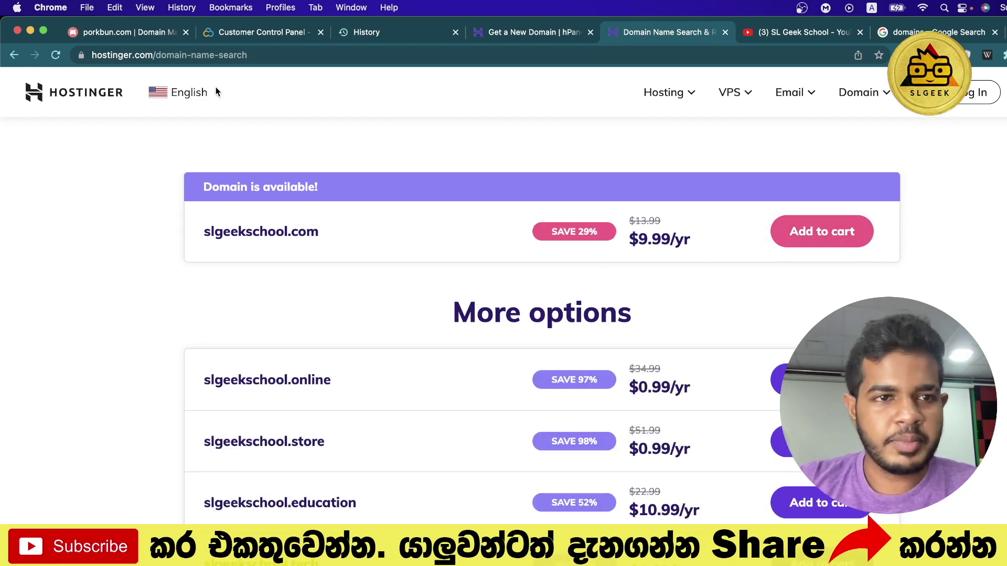
Switch to Porkbun and search for the domain "slgeekschool.com", repeating the search to get its price listing.
left_click(126, 32)
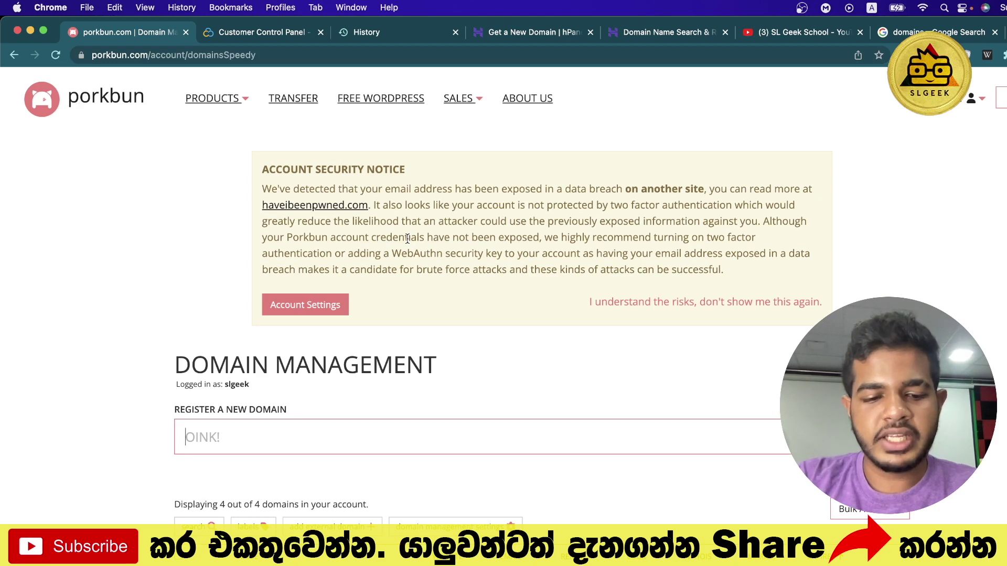
type("slgeeks")
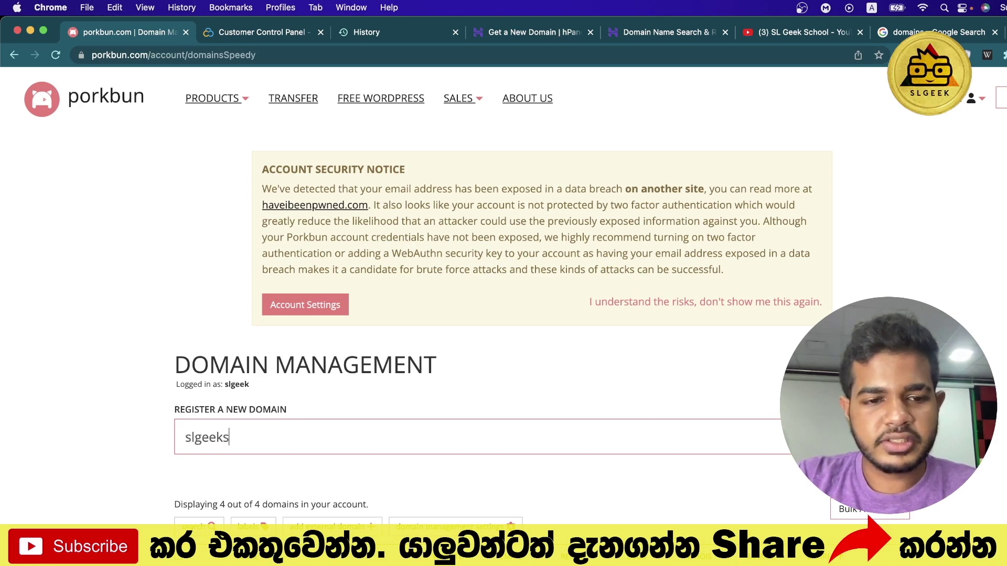
type("chool.com")
key("Return")
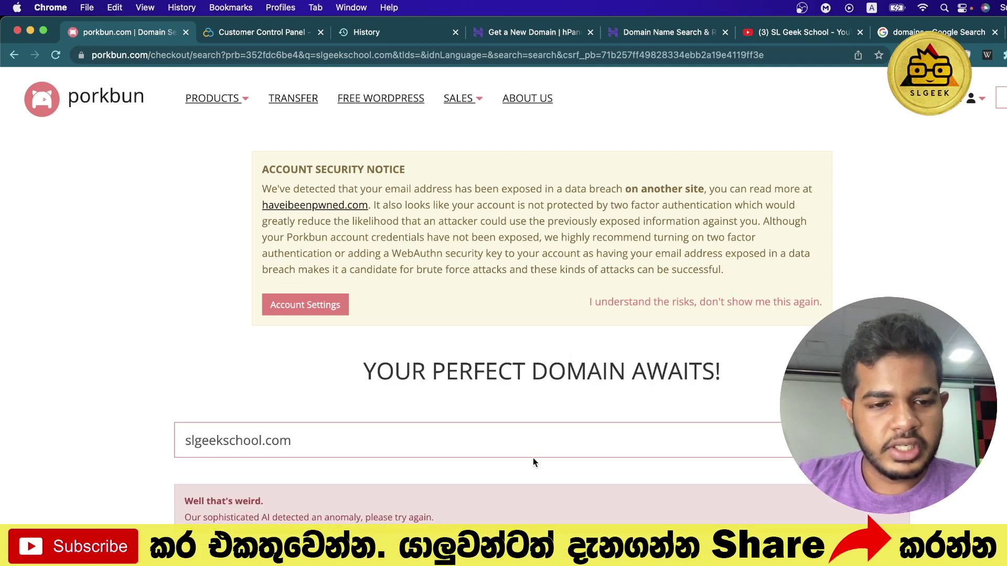
key("Return")
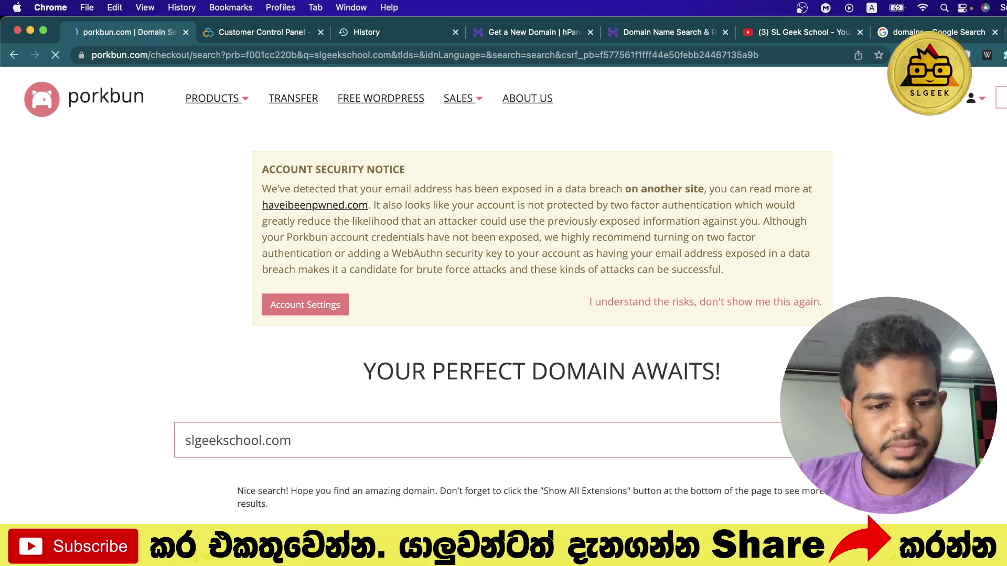
scroll(530, 486, "down", 3)
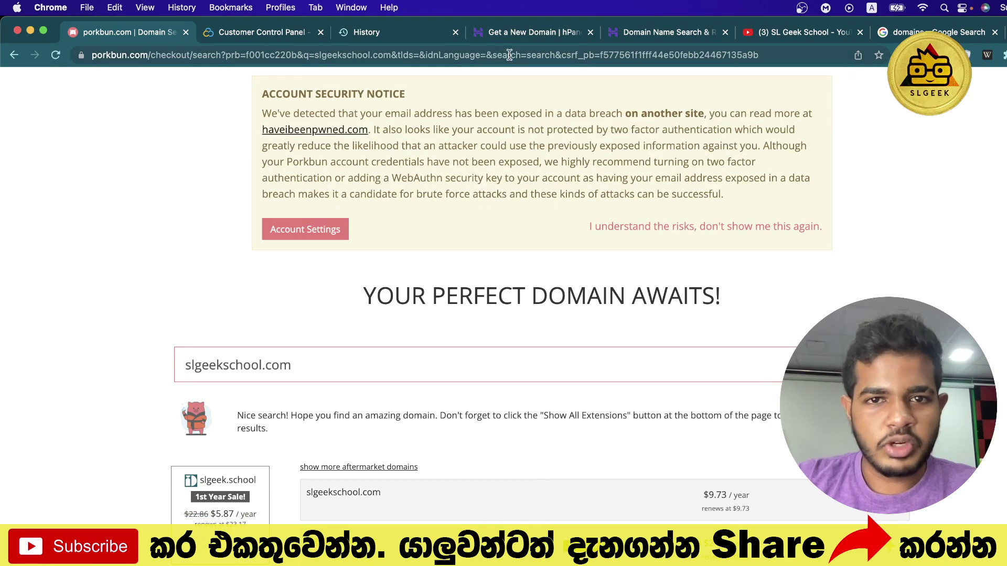
Compare the yearly price of slgeekschool.com between the Hostinger and Porkbun results, ending on Porkbun.
left_click(648, 33)
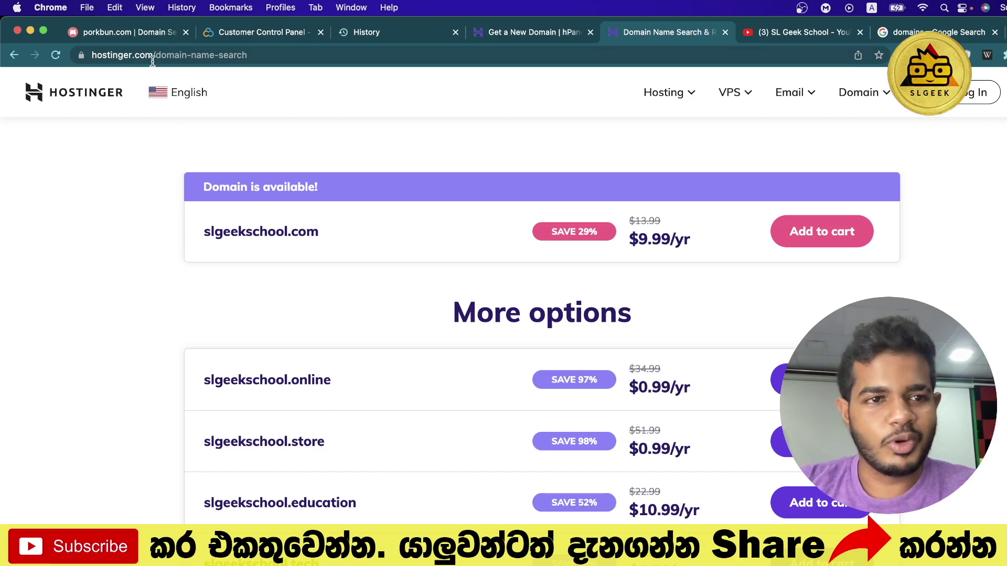
left_click(138, 33)
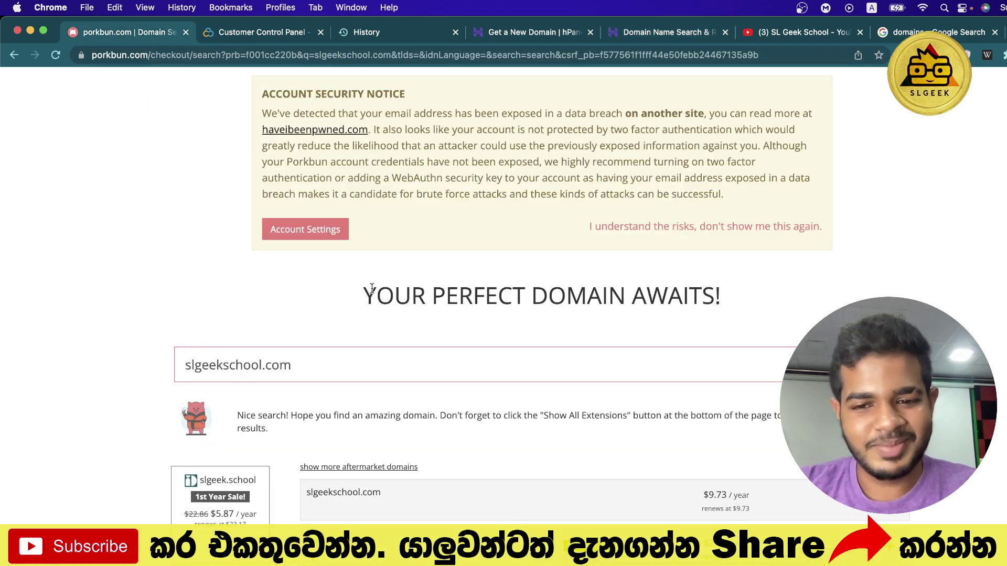
left_click(634, 32)
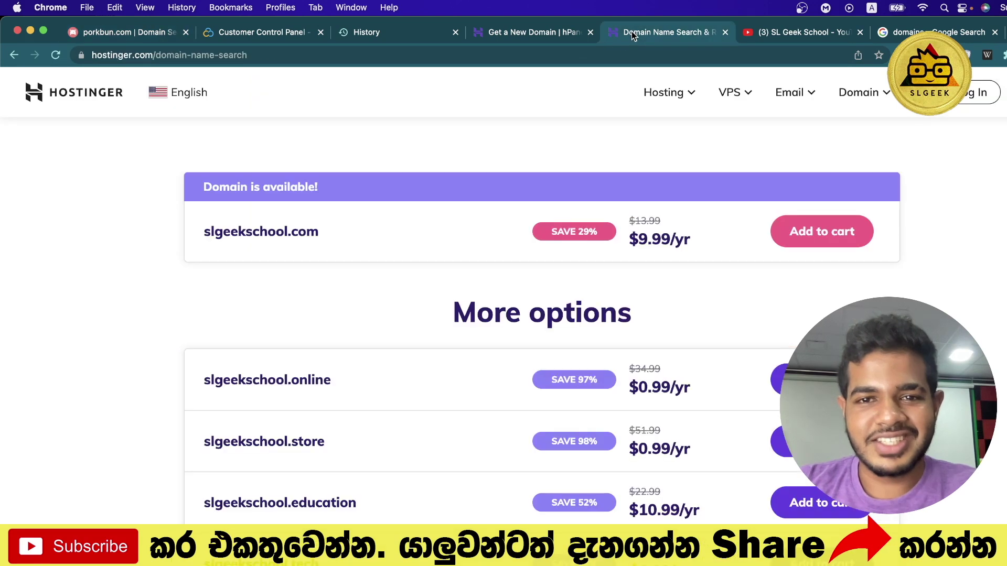
left_click(116, 32)
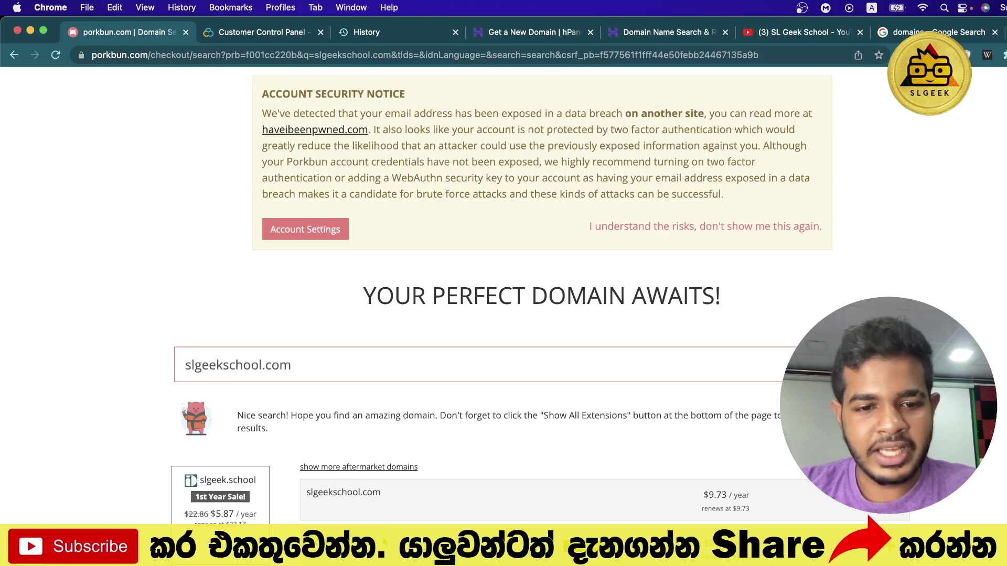
Examine first-year and renewal prices across Porkbun's slgeekschool extensions, highlighting both prices of the .xyz domain.
scroll(368, 498, "down", 4)
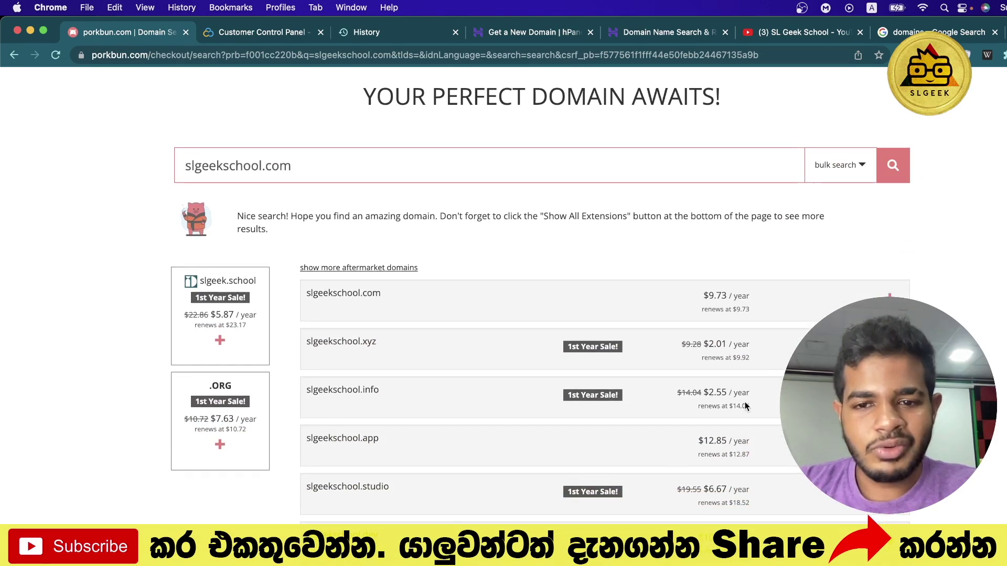
scroll(771, 370, "up", 5)
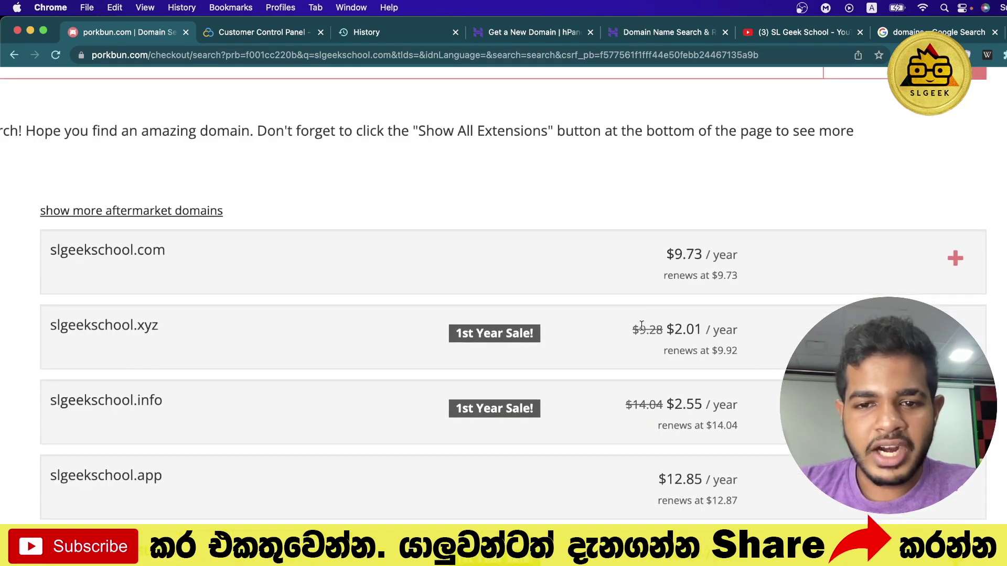
scroll(688, 354, "down", 1)
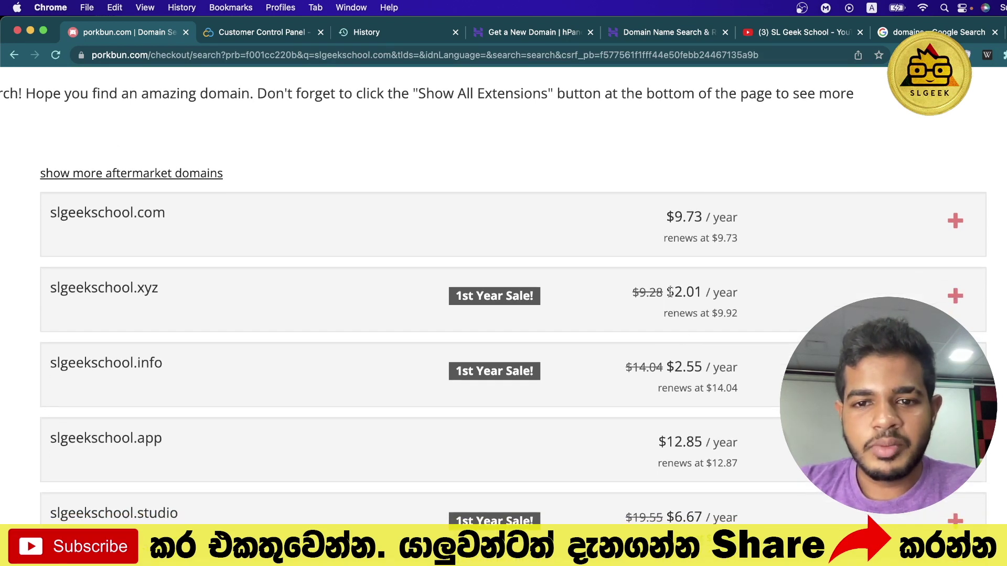
left_click_drag(674, 292, 703, 295)
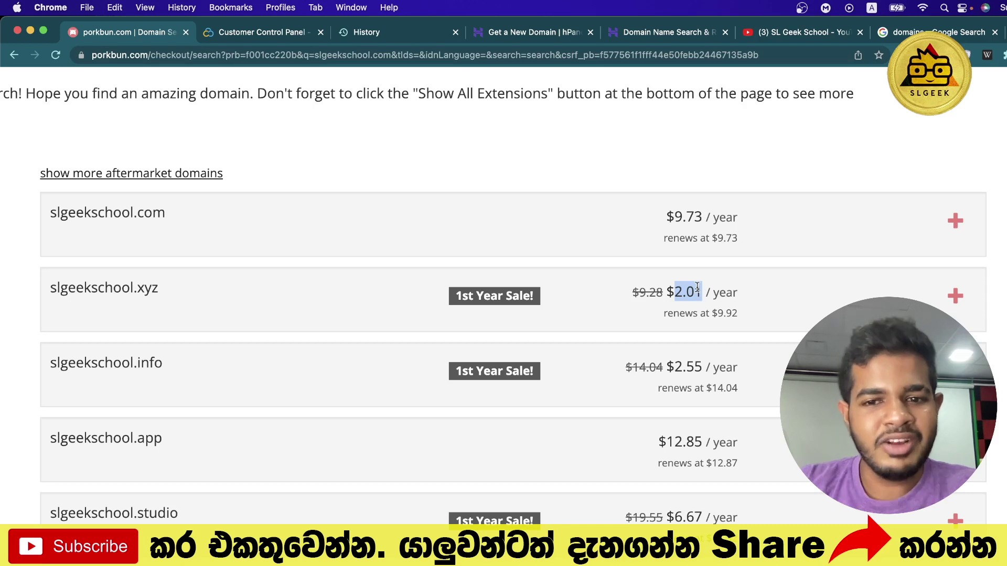
left_click_drag(717, 314, 758, 318)
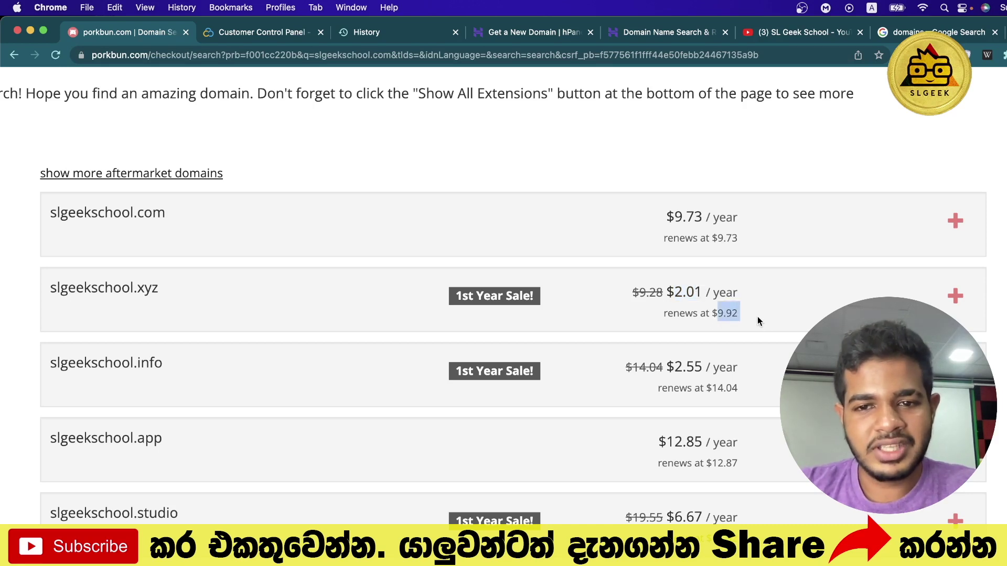
scroll(757, 316, "down", 3)
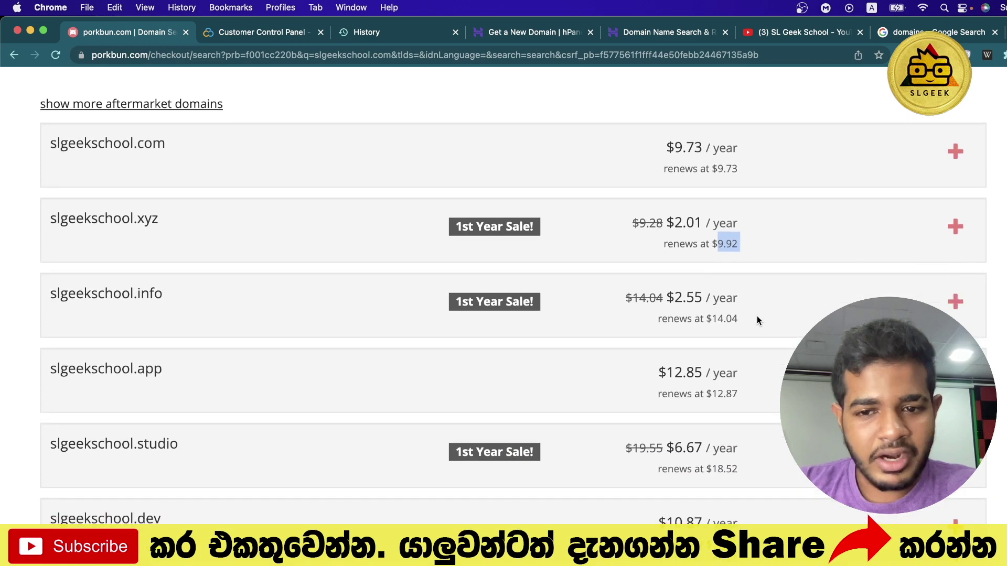
scroll(757, 321, "down", 5)
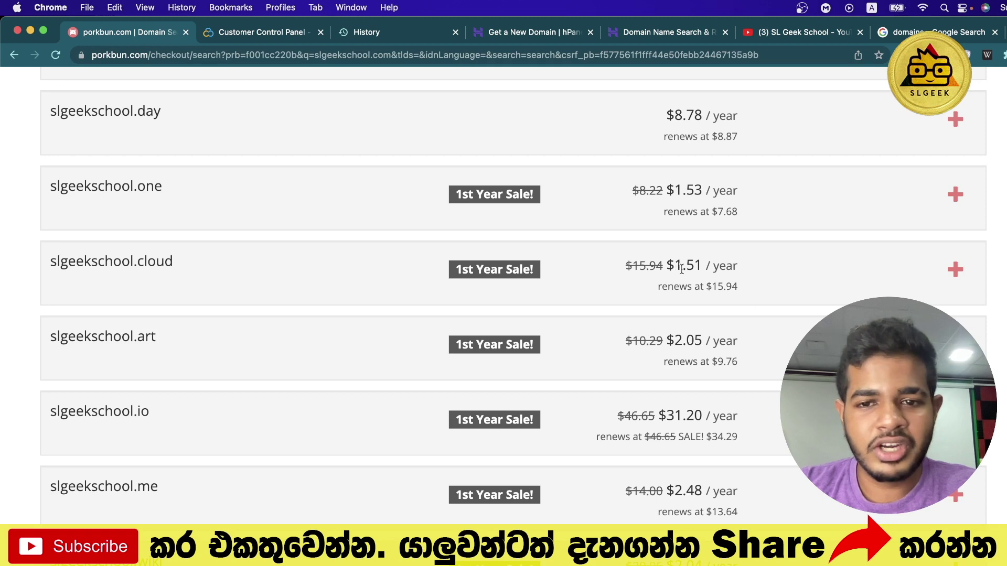
Compare first-year and renewal prices of slgeekschool's .cloud, .io, .wiki and .shop extensions on Porkbun, highlighting individual prices.
left_click_drag(666, 265, 760, 285)
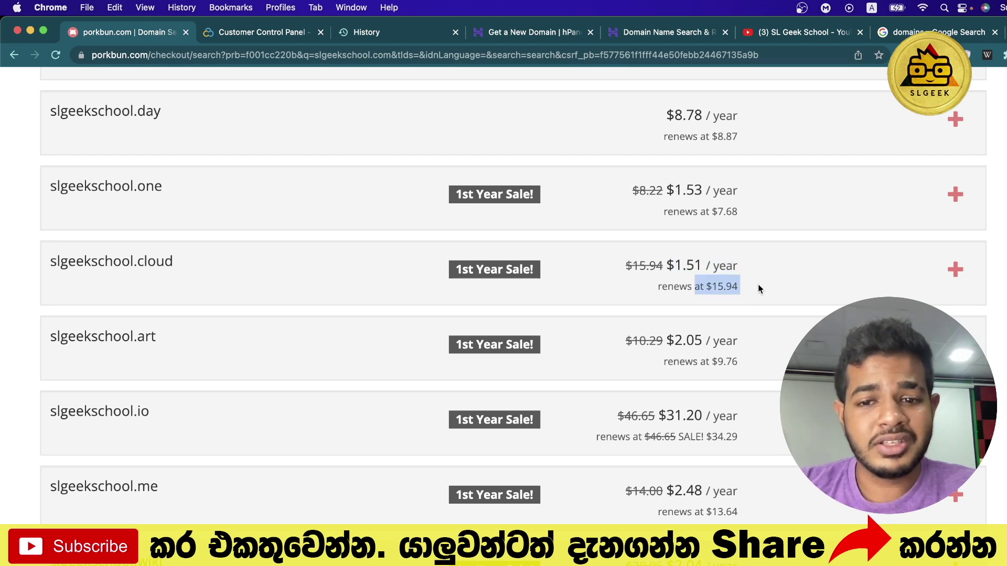
scroll(723, 433, "down", 2)
left_click_drag(711, 386, 739, 385)
scroll(722, 385, "down", 2)
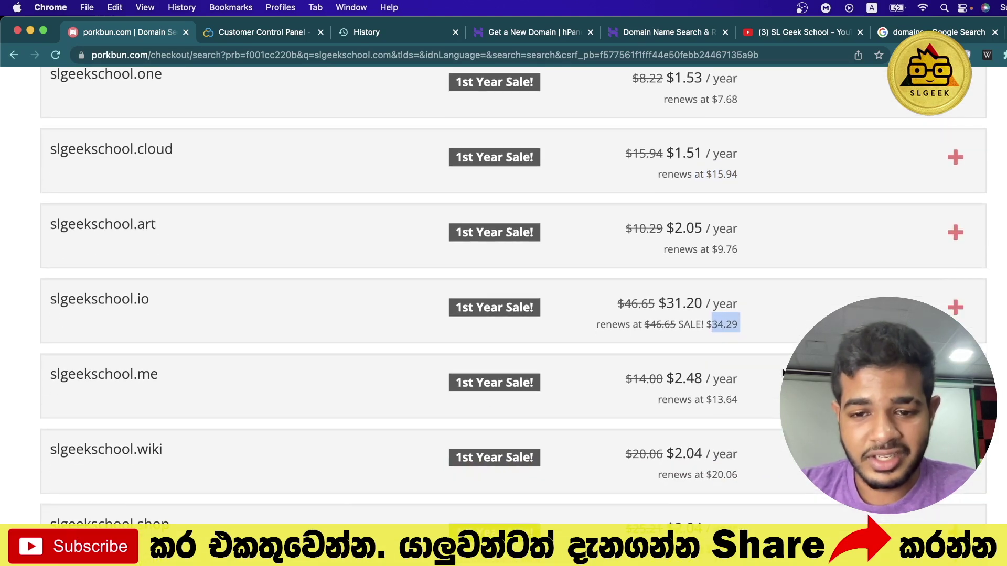
left_click_drag(699, 478, 740, 477)
left_click_drag(656, 454, 706, 453)
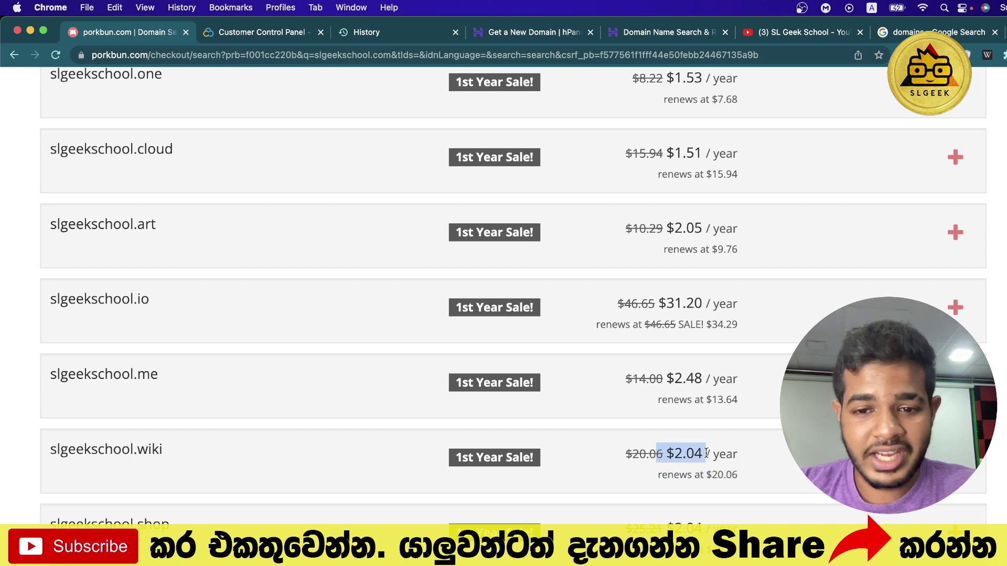
left_click(704, 505)
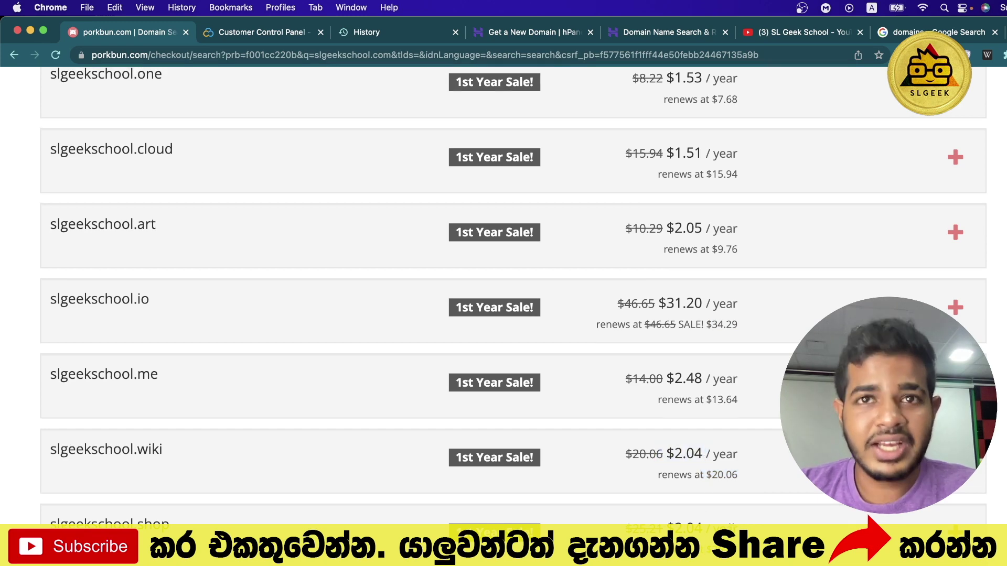
scroll(704, 504, "down", 3)
scroll(513, 315, "down", 5)
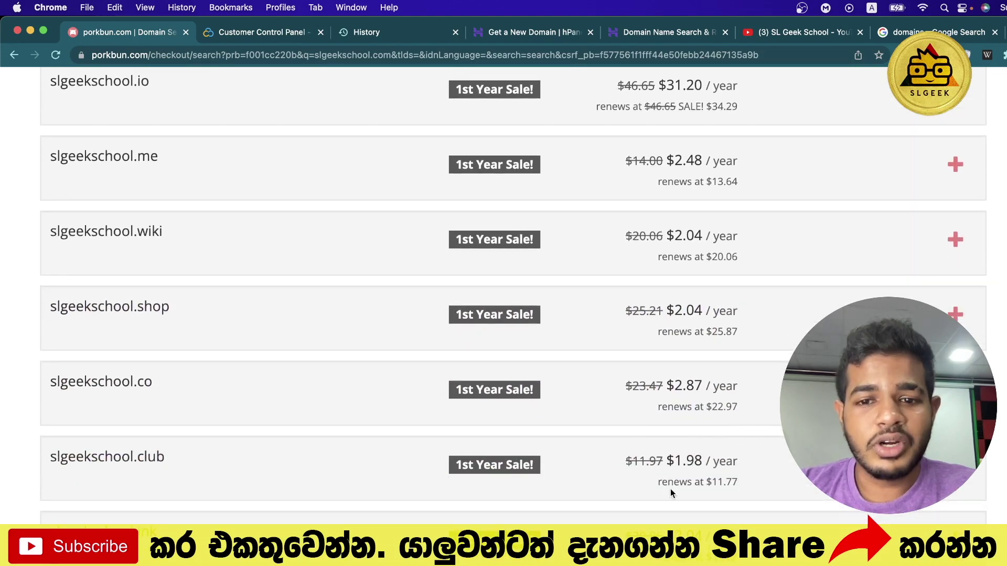
left_click_drag(705, 332, 767, 333)
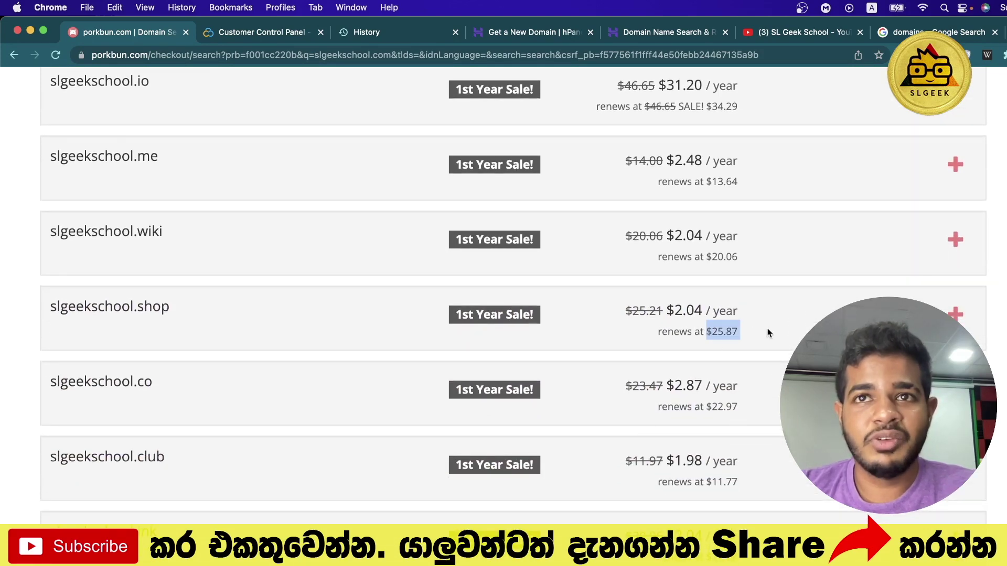
Return to the slgeekschool.com listing among Porkbun's results and examine it, highlighting the domain name.
scroll(767, 332, "up", 15)
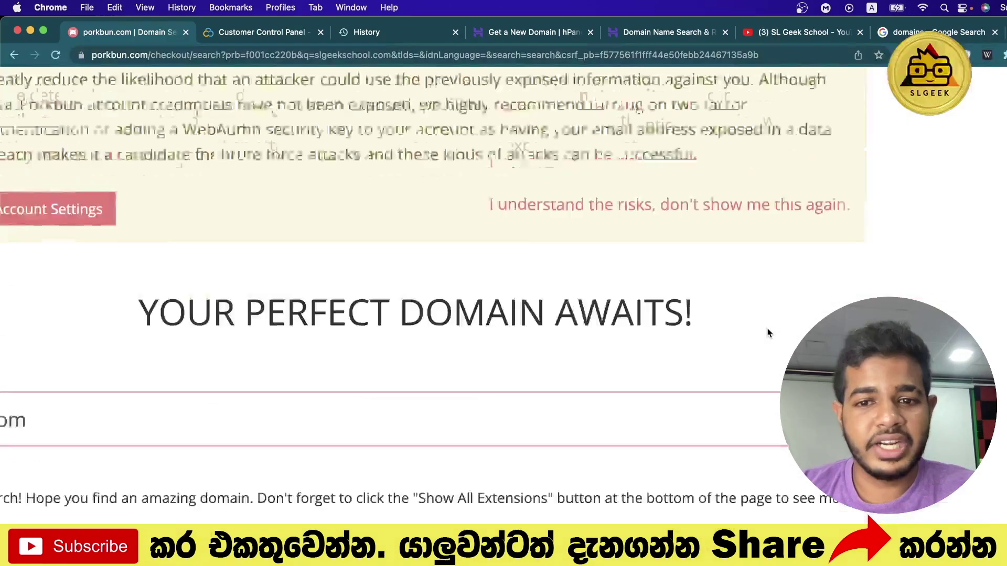
scroll(767, 332, "down", 10)
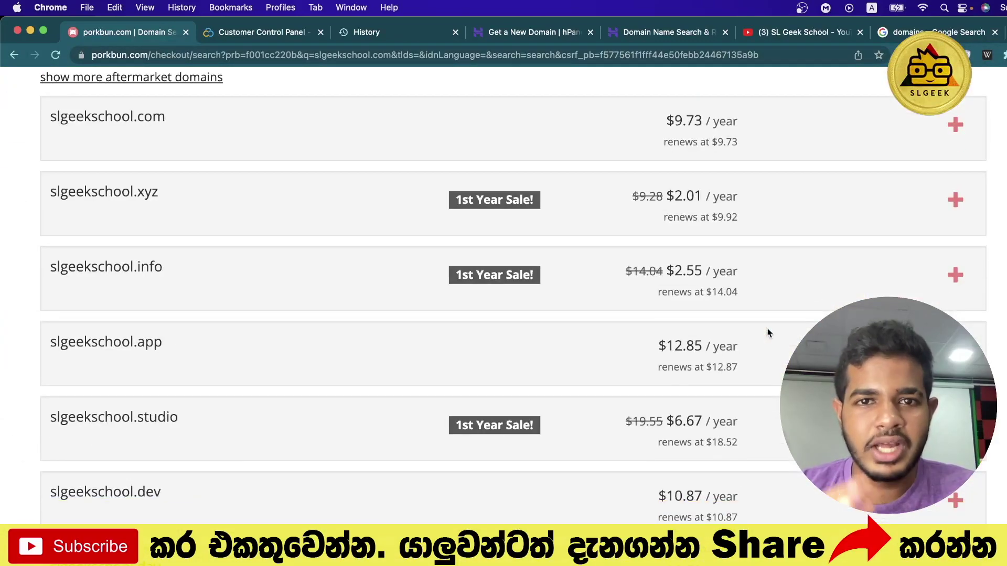
scroll(767, 330, "up", 5)
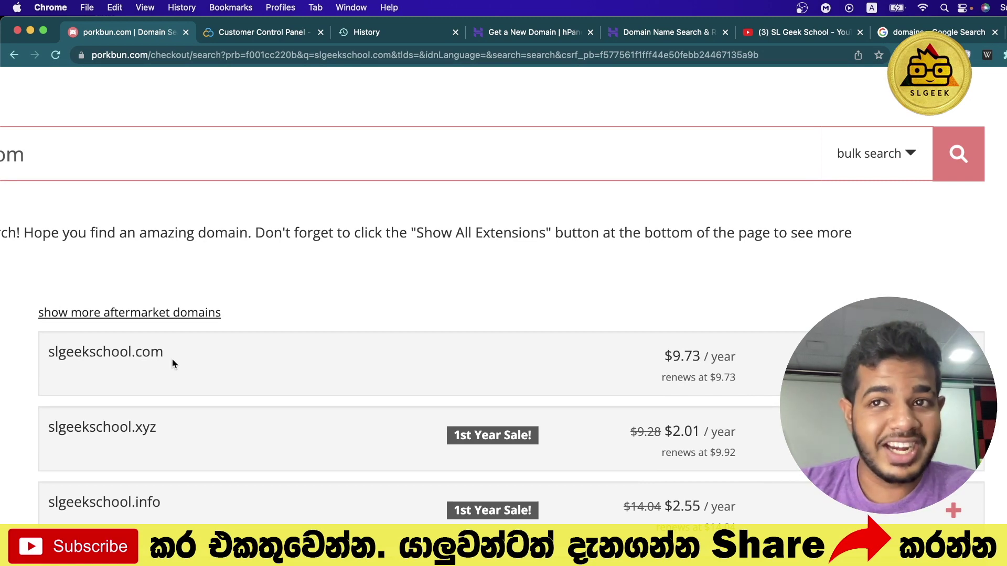
key("super+0")
scroll(351, 338, "up", 5)
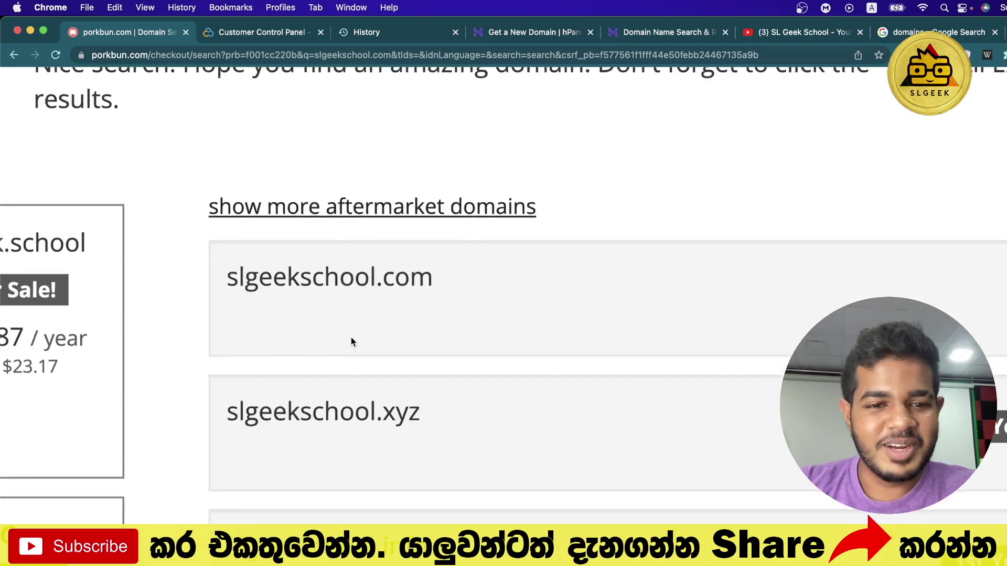
left_click_drag(226, 281, 390, 282)
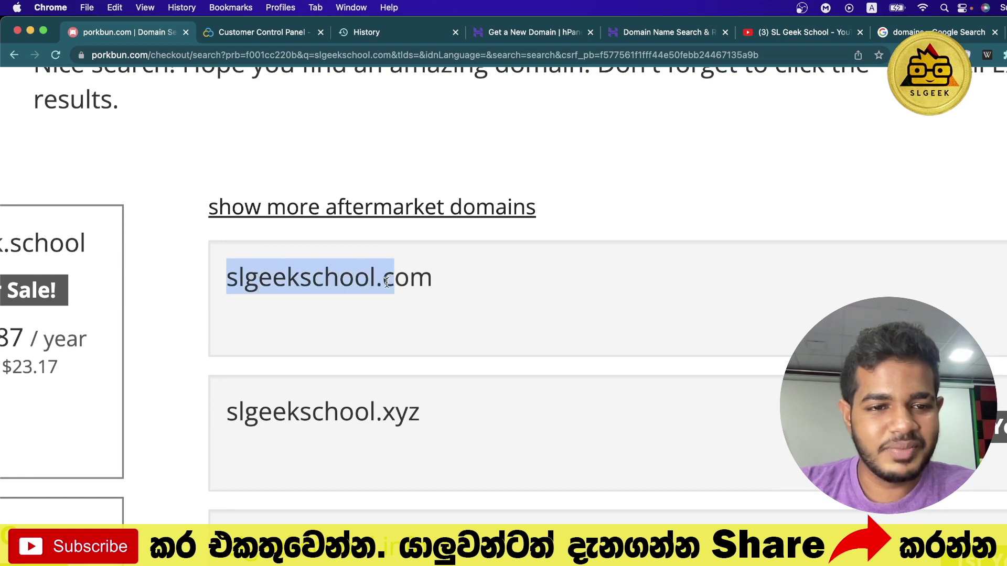
left_click(278, 300)
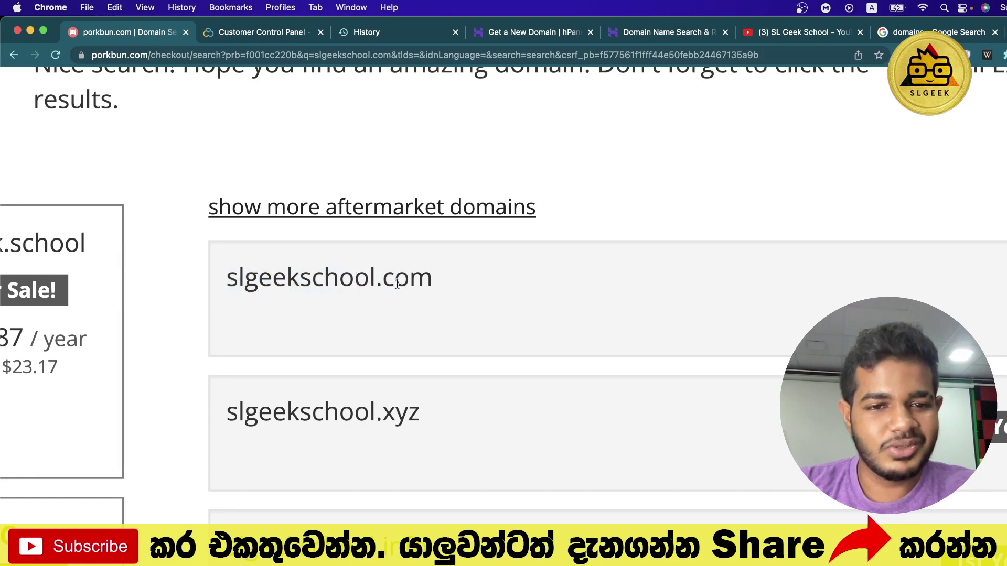
scroll(412, 293, "right", 5)
scroll(424, 282, "down", 5)
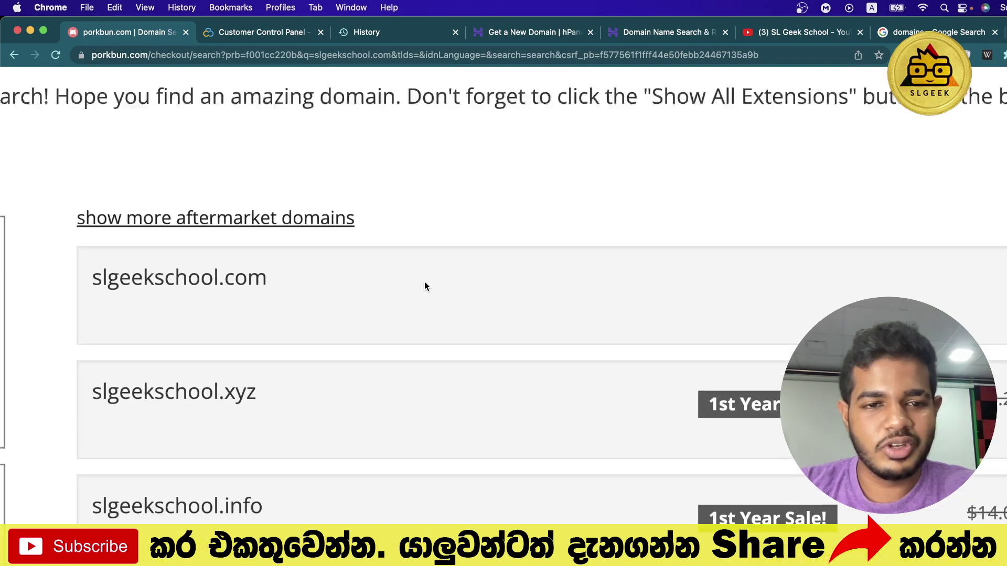
Examine the first-year and renewal prices of the slgeek.school offer beside the slgeekschool.com listing.
scroll(424, 281, "down", 3)
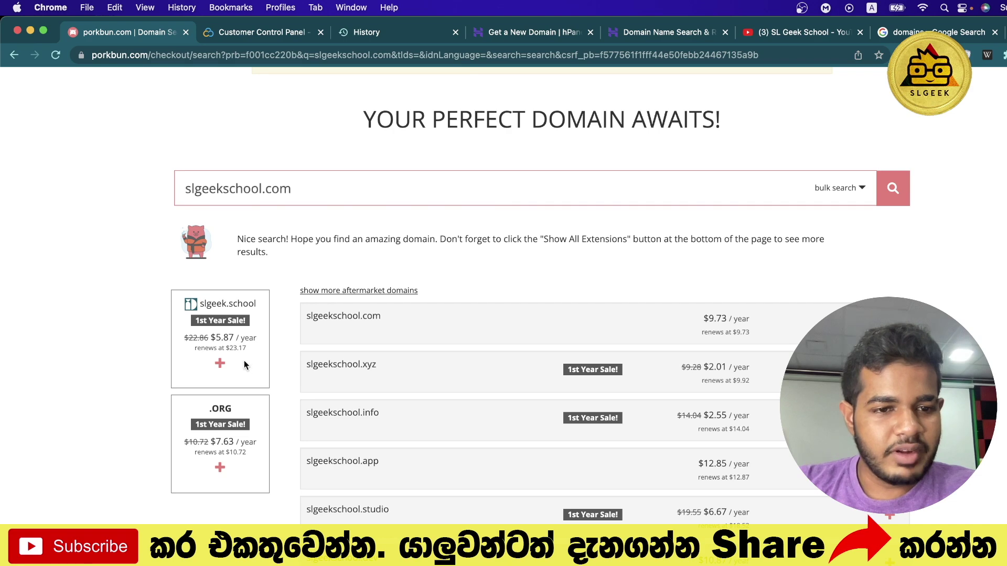
scroll(244, 361, "up", 5)
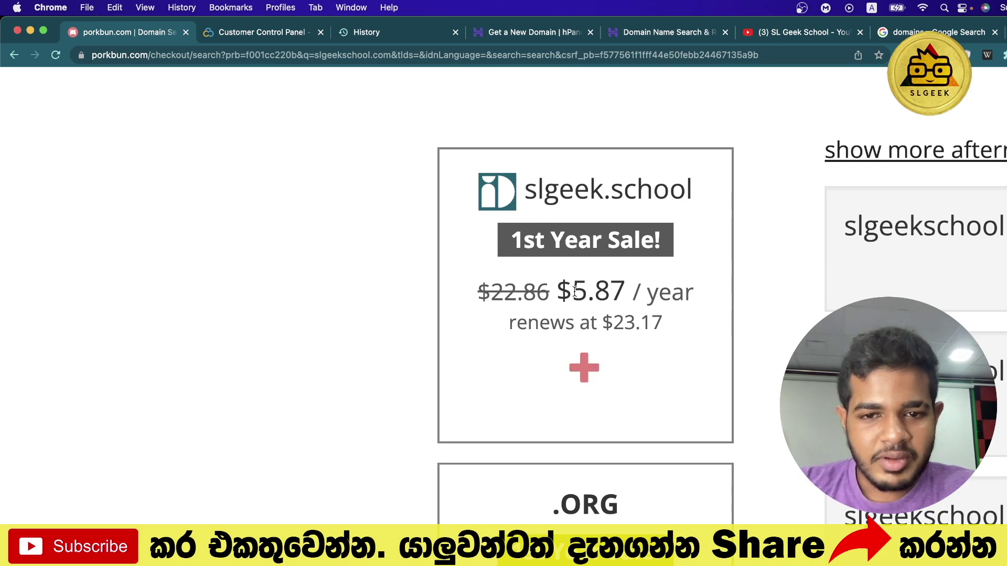
scroll(658, 307, "right", 5)
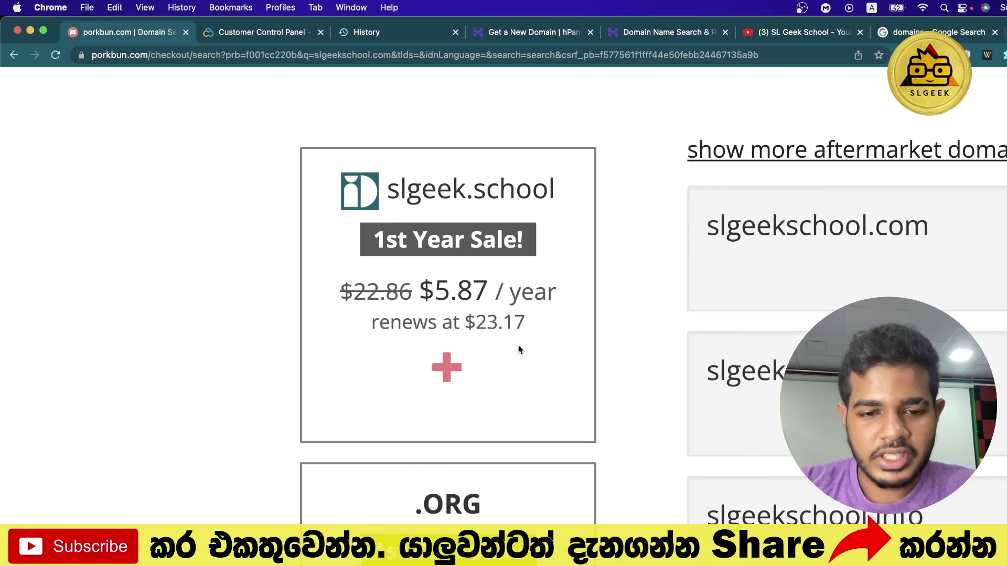
scroll(518, 345, "down", 3)
scroll(515, 346, "down", 3)
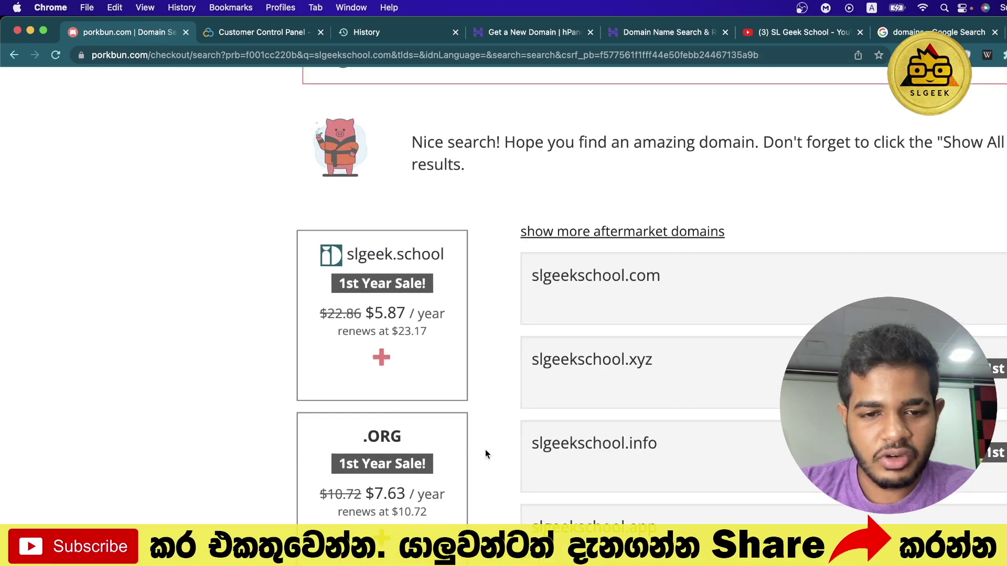
scroll(385, 494, "right", 8)
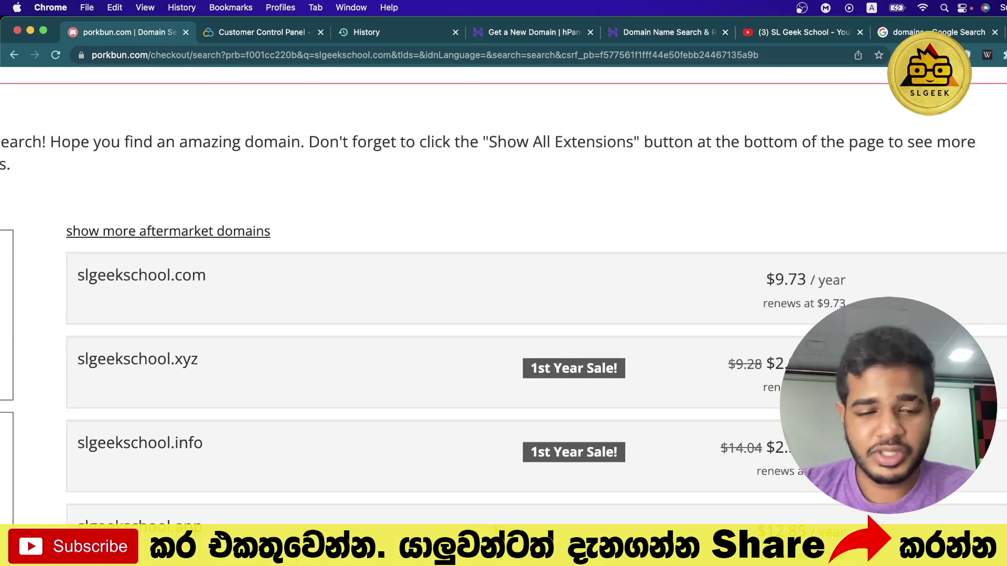
Look through Porkbun's slgeekschool extensions from .com down to .art, checking their prices and first-year sales.
scroll(480, 511, "down", 5)
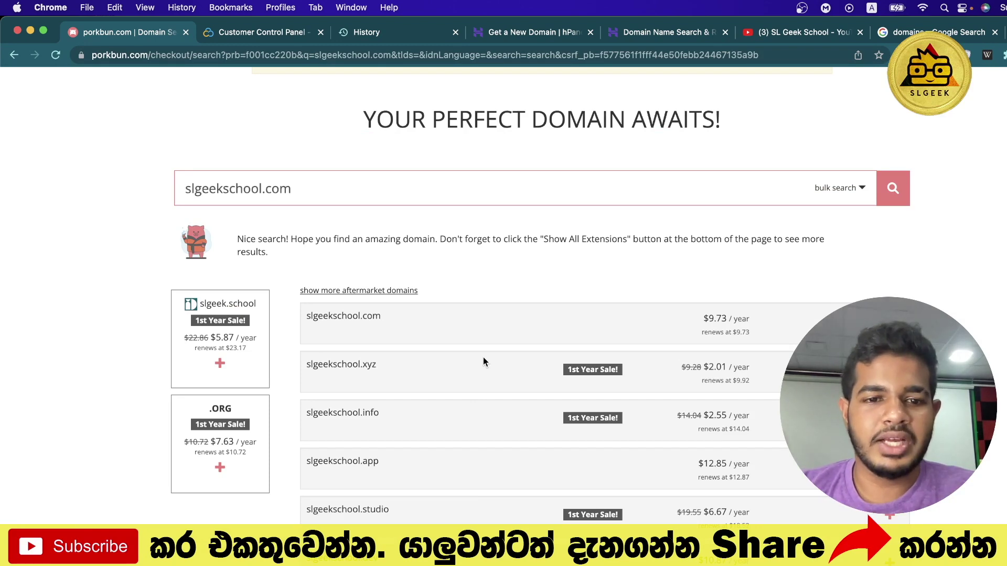
scroll(483, 358, "up", 5)
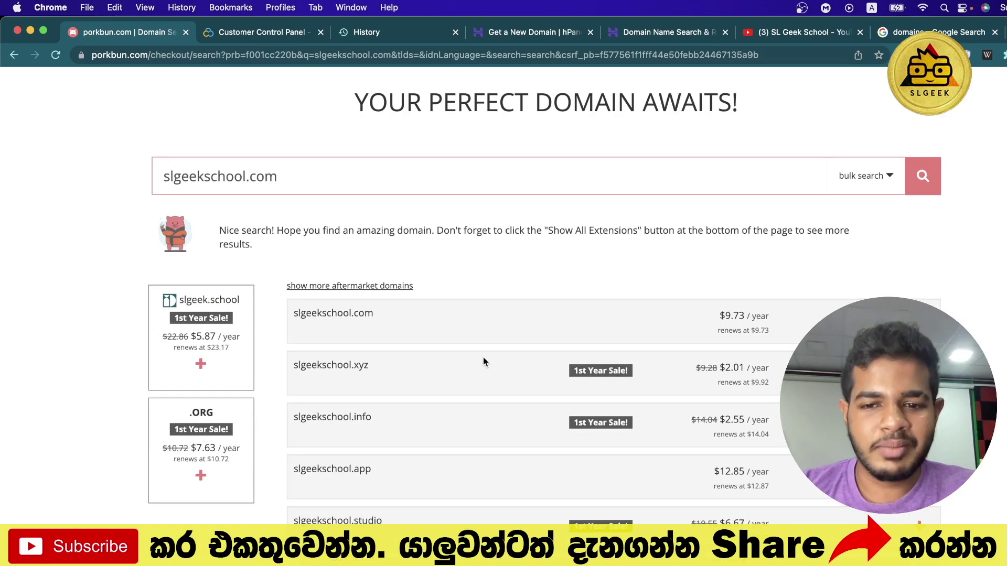
scroll(485, 357, "down", 10)
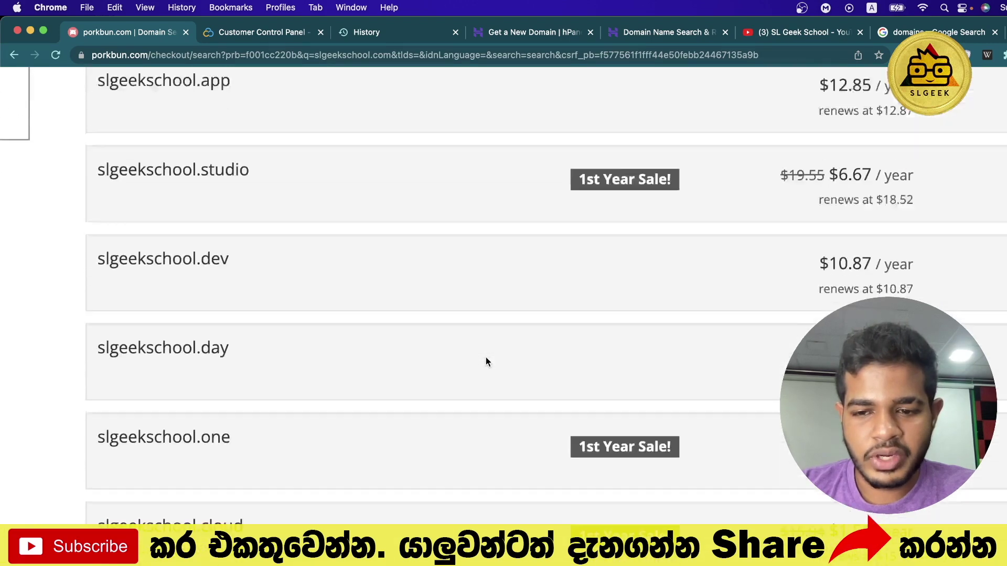
scroll(486, 361, "down", 5)
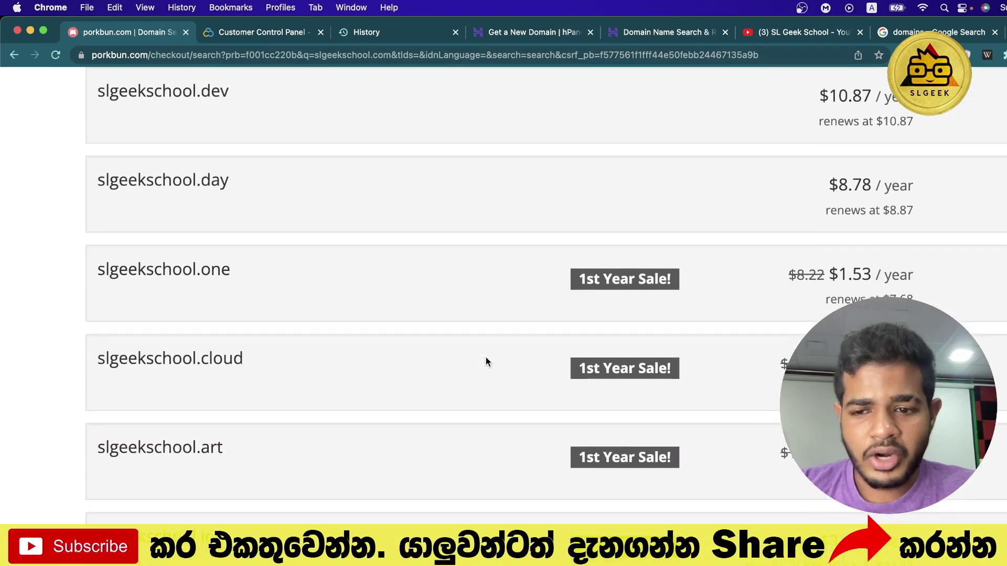
scroll(487, 357, "down", 3)
Open the Freenom website in a new tab, check availability of "slgeekschool" and look over the free extensions offered.
left_click(239, 55)
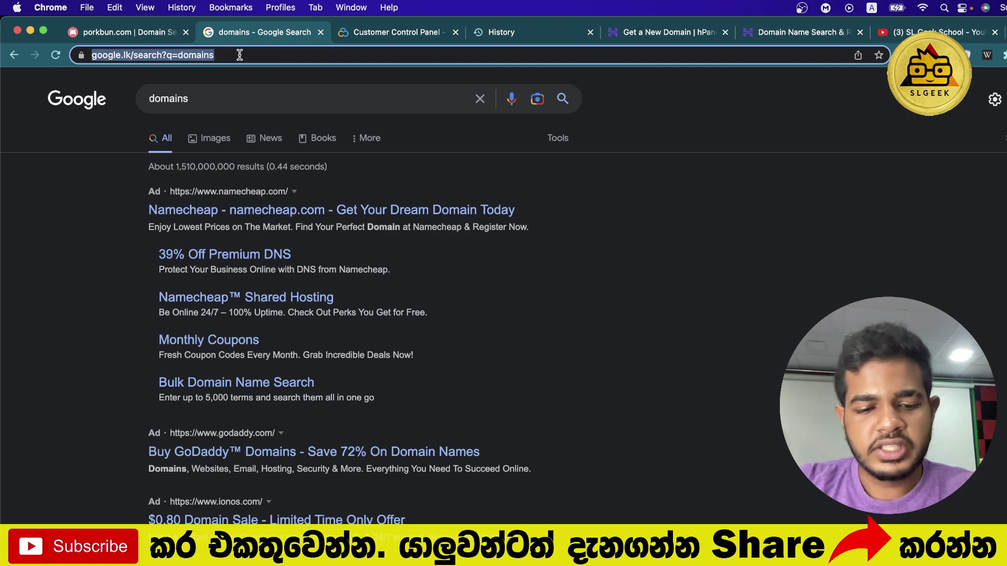
type("free do")
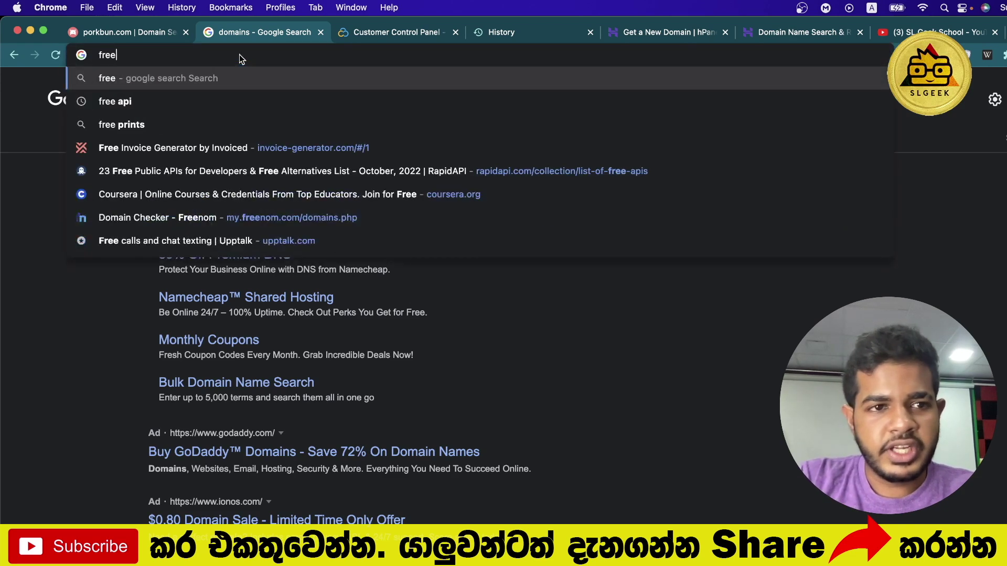
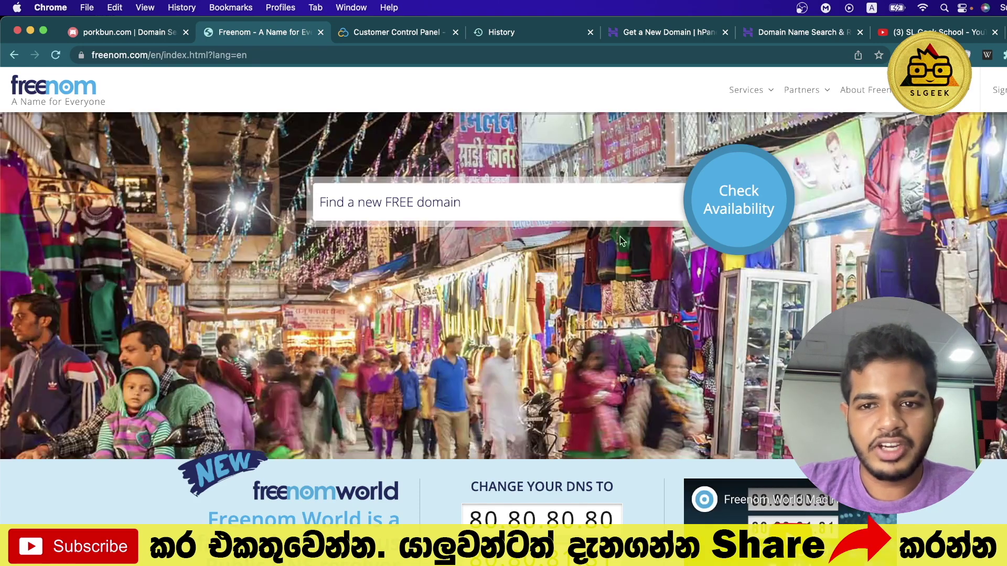
left_click(443, 199)
type("slgeekschool")
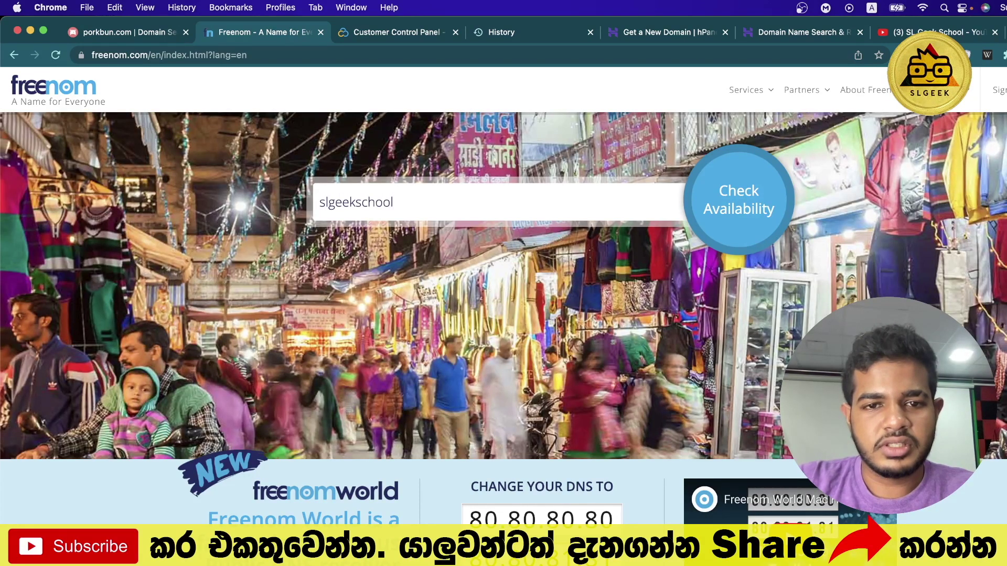
key("Return")
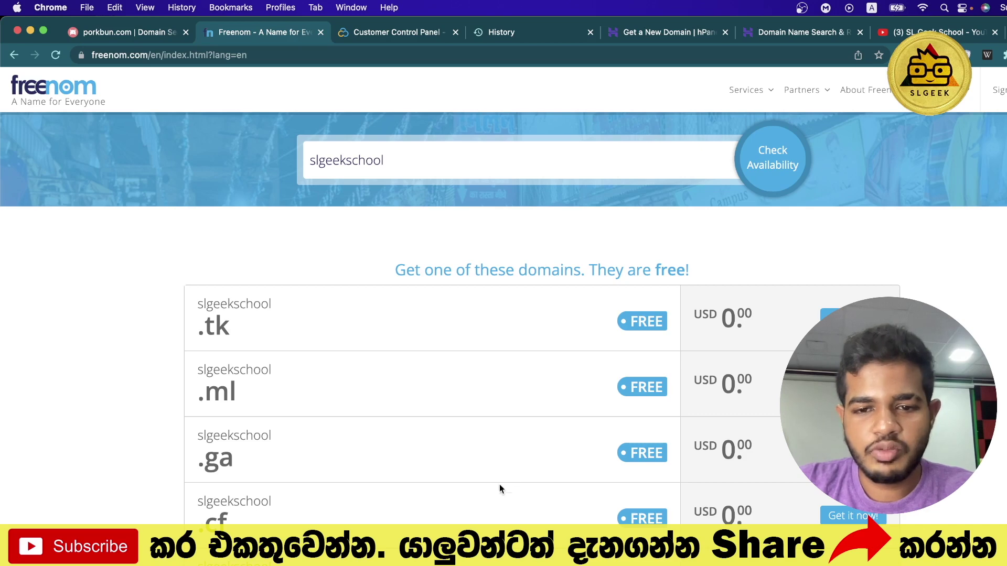
scroll(656, 396, "down", 5)
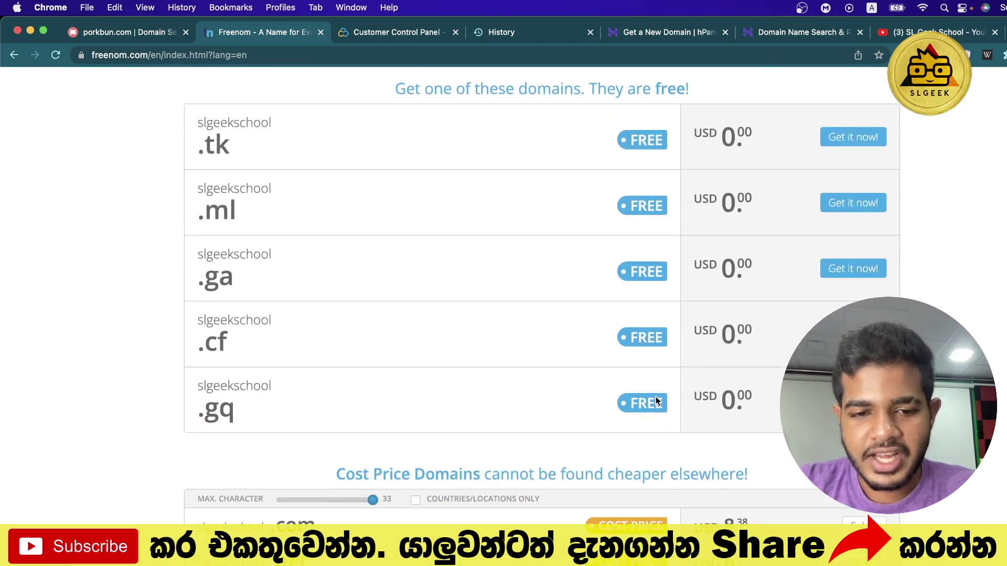
scroll(656, 401, "up", 5)
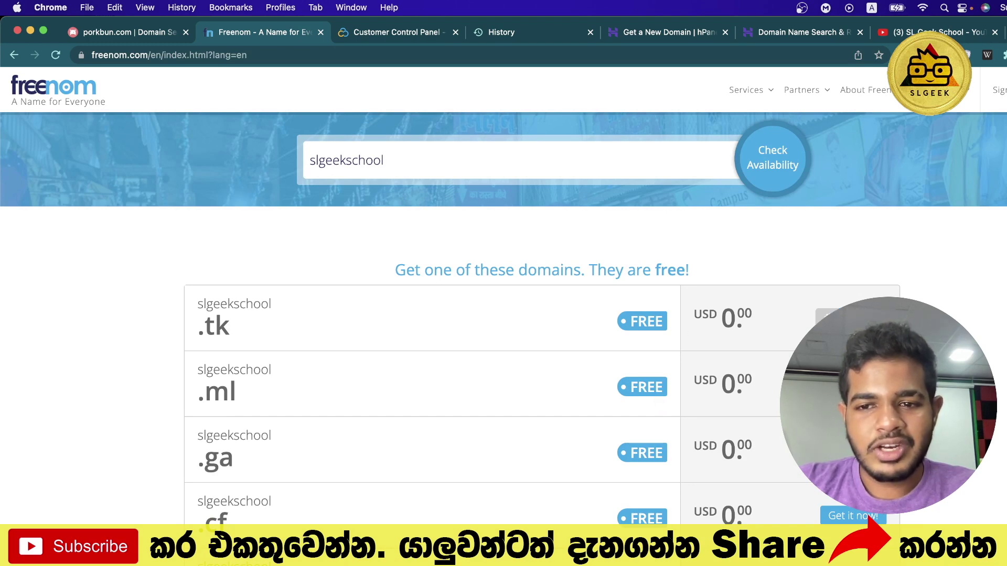
Close the Freenom page, return to Porkbun's results and open the cart with slgeekschool.com for 1 year of registration.
key("super+w")
scroll(571, 266, "up", 15)
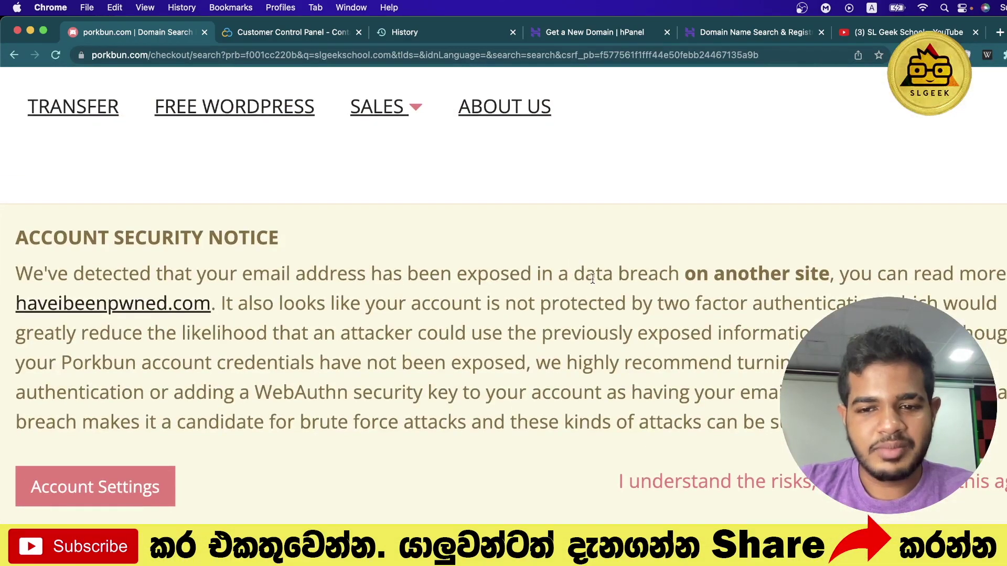
scroll(603, 419, "down", 10)
key("super+minus")
key("super+minus")
key("super+minus")
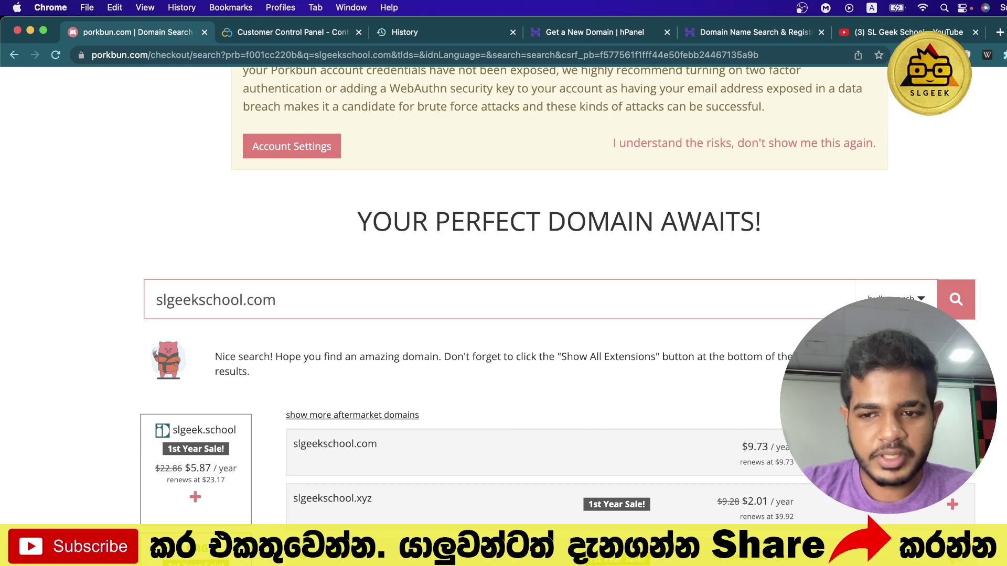
key("super+r")
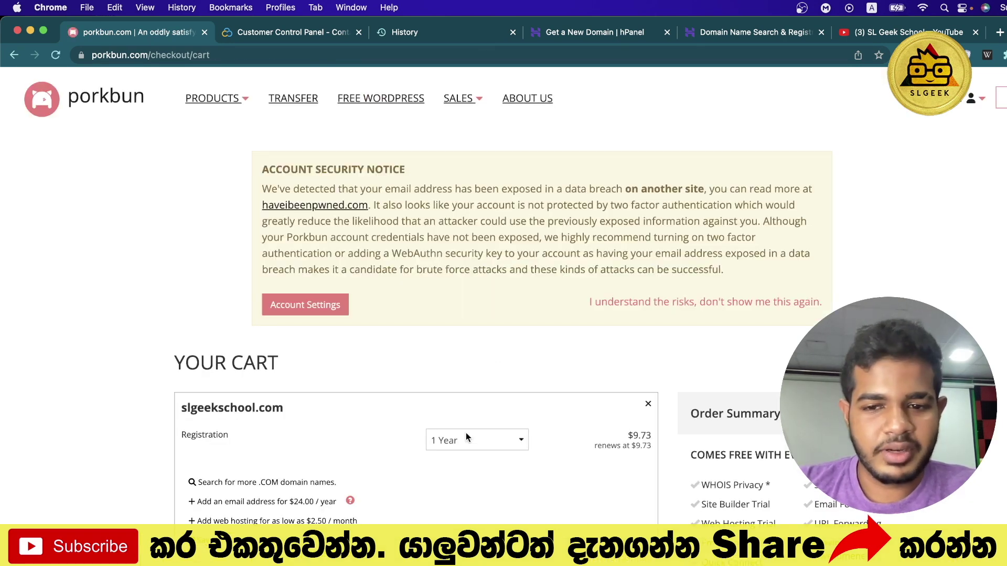
Review the slgeekschool.com cart's registration term, price, included features and order summary.
scroll(465, 433, "down", 4)
scroll(466, 434, "down", 1)
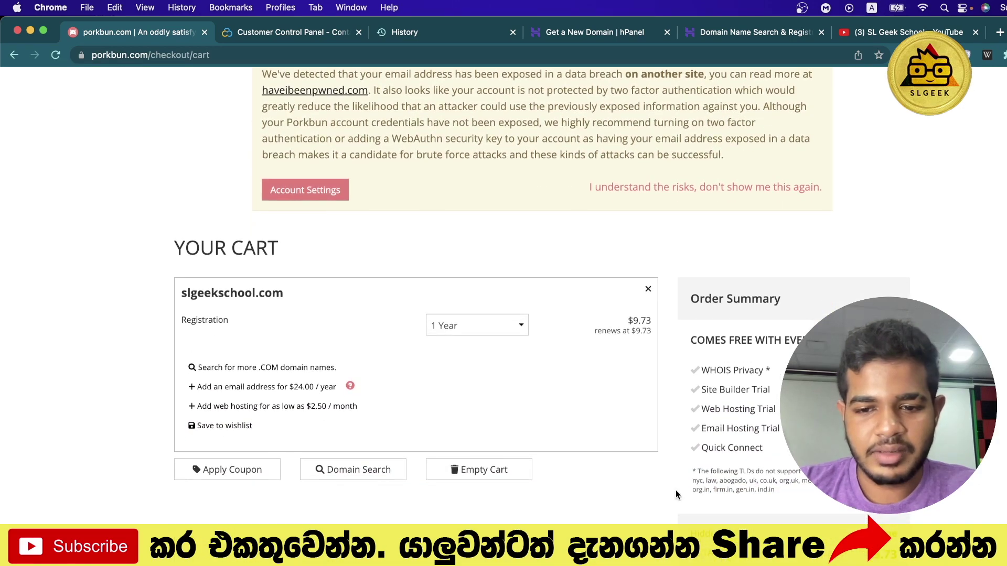
scroll(524, 315, "down", 5)
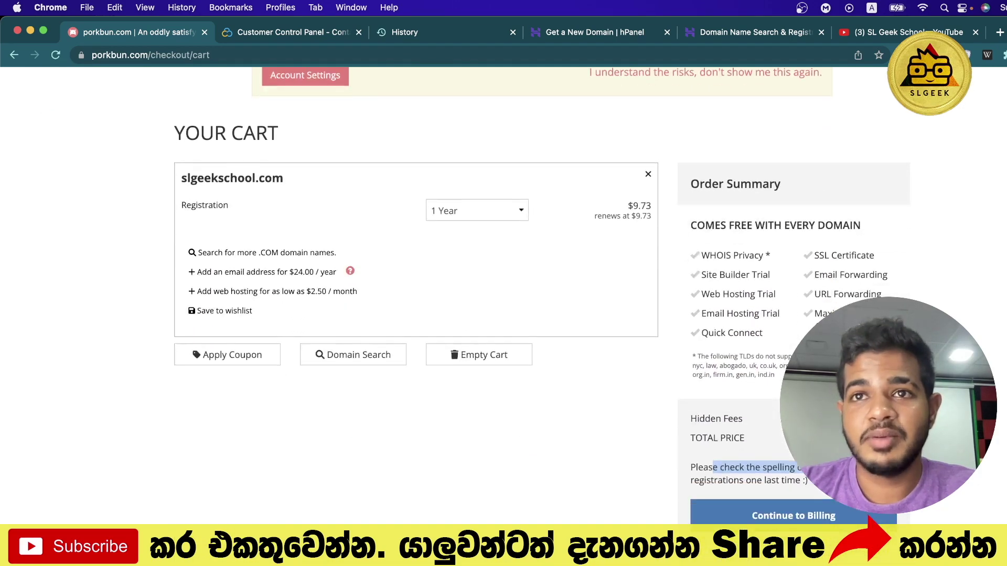
scroll(525, 315, "up", 1)
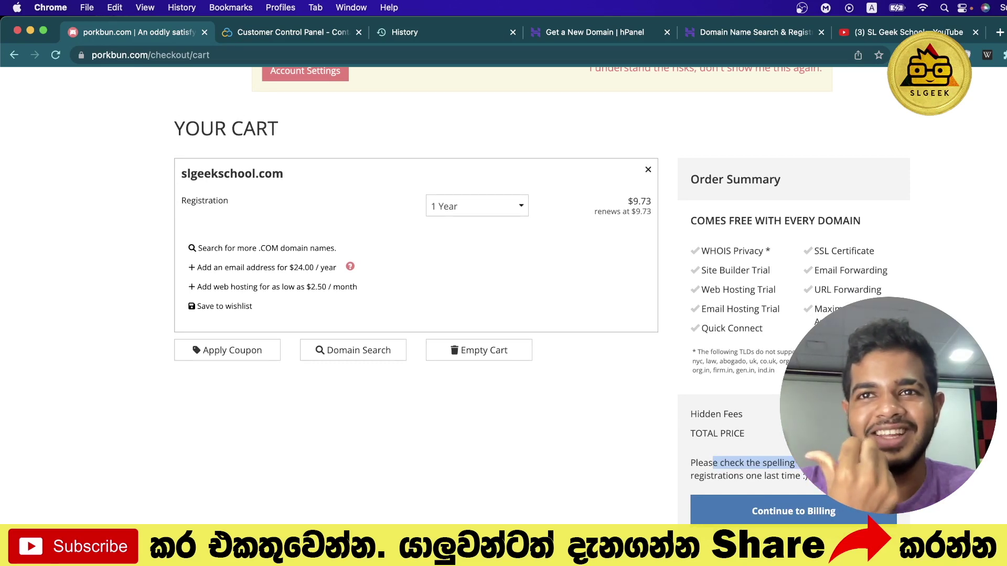
Review the slgeekschool.com cart again, checking the available registration term lengths while keeping 1 Year.
scroll(367, 307, "down", 1)
scroll(367, 308, "up", 5)
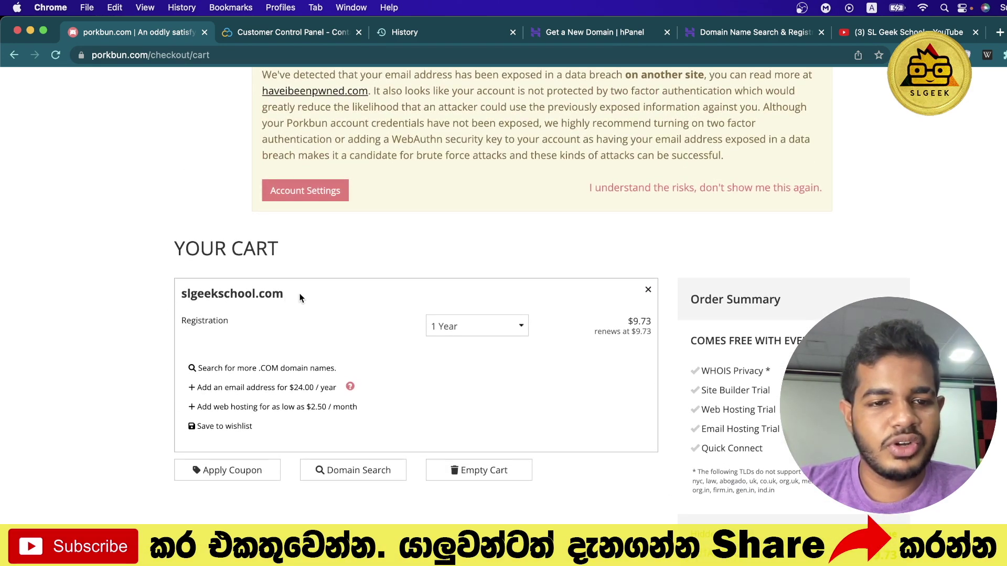
scroll(359, 351, "down", 2)
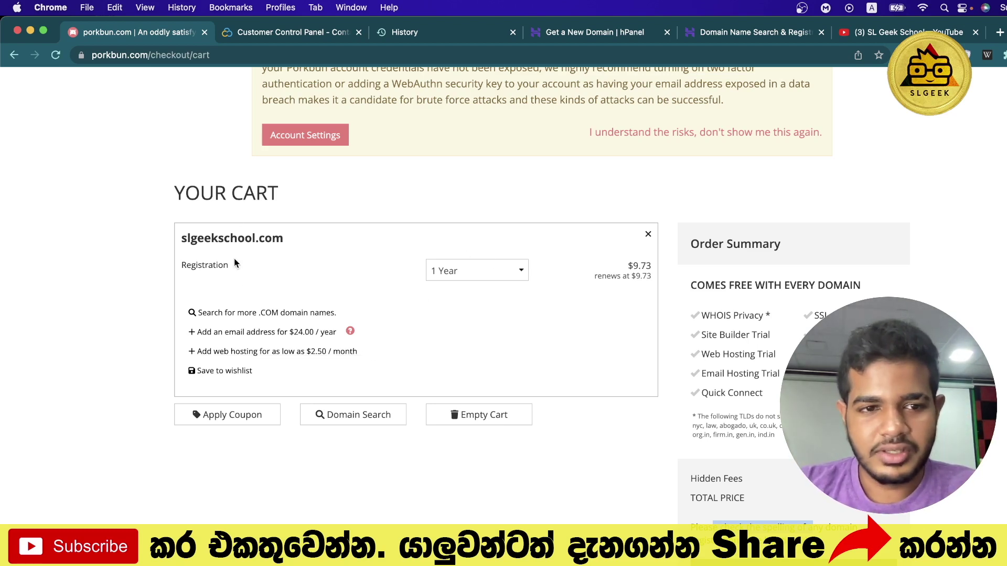
left_click(468, 271)
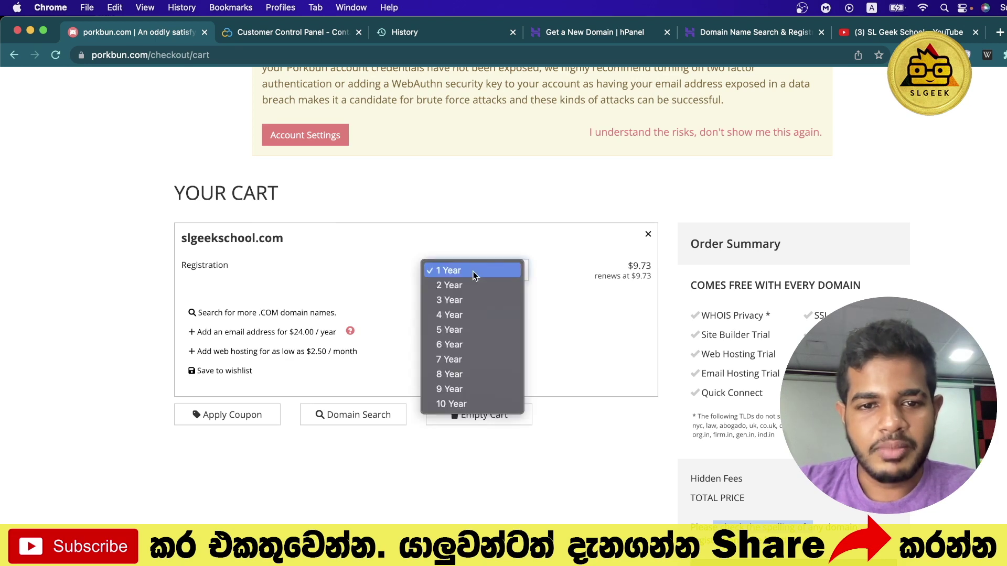
left_click(466, 244)
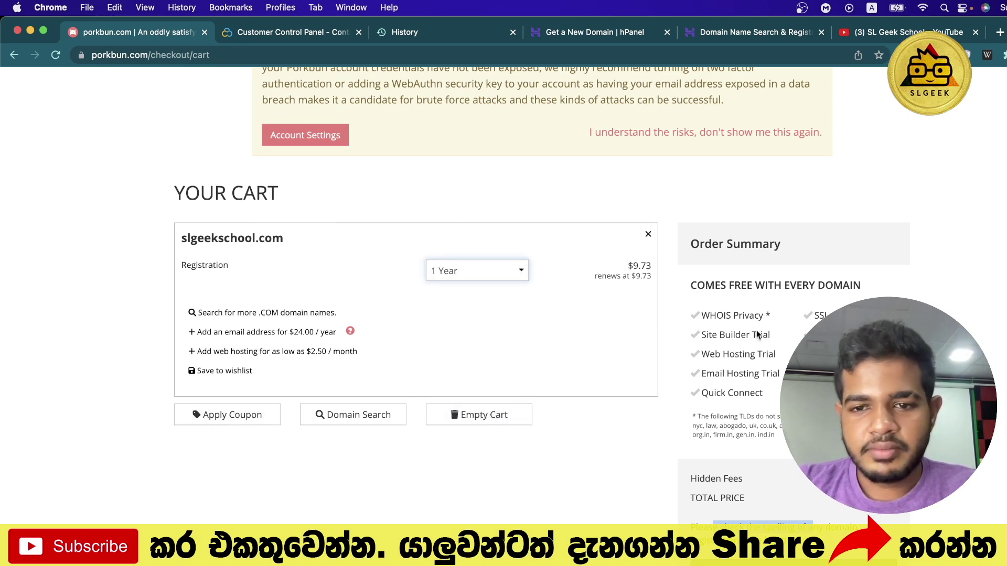
scroll(752, 341, "down", 3)
scroll(752, 341, "up", 3)
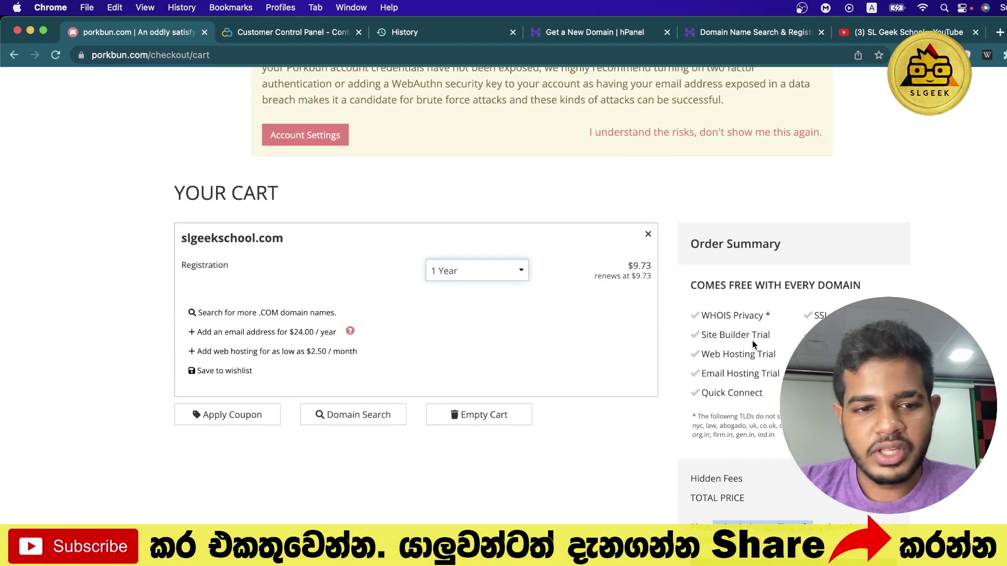
scroll(752, 341, "up", 3)
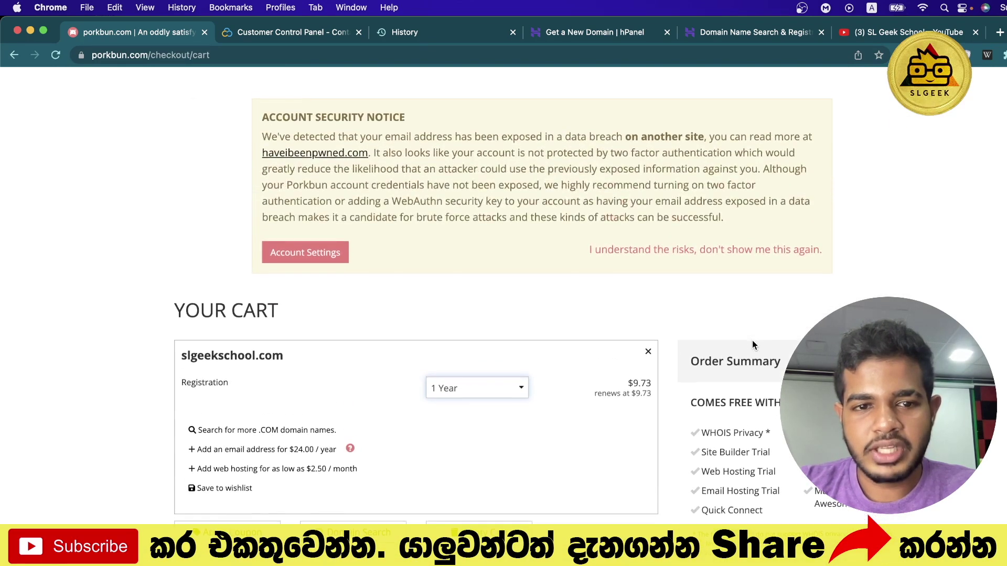
Continue from the cart to credit card checkout, choosing New Card after viewing PayPal and accepting the registration and service agreements.
scroll(752, 341, "down", 3)
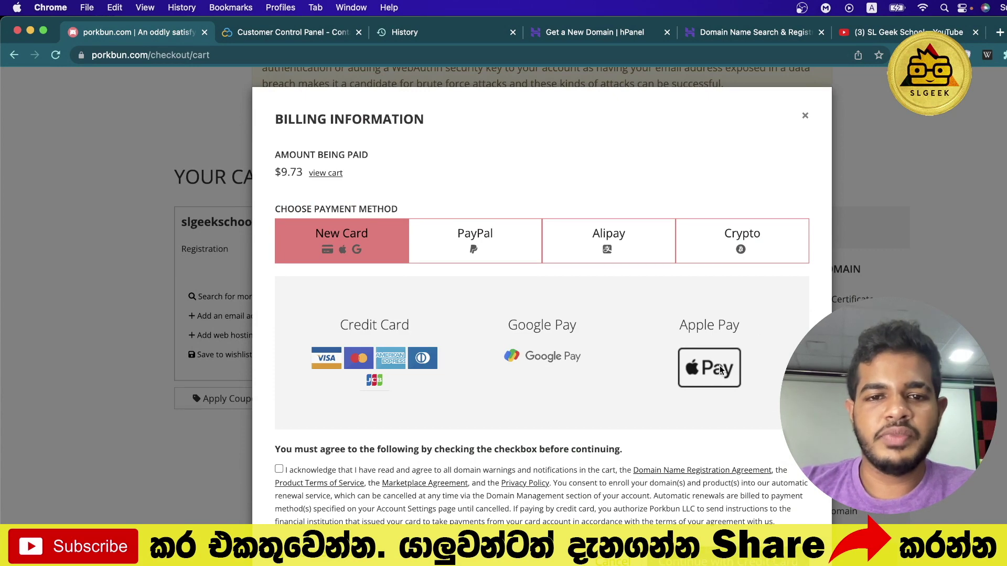
left_click(510, 236)
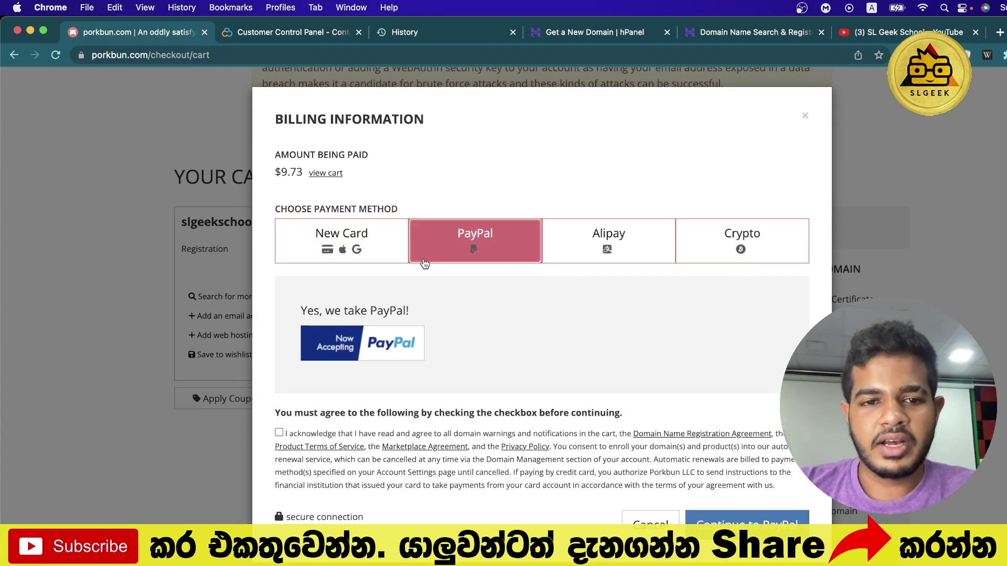
left_click(390, 255)
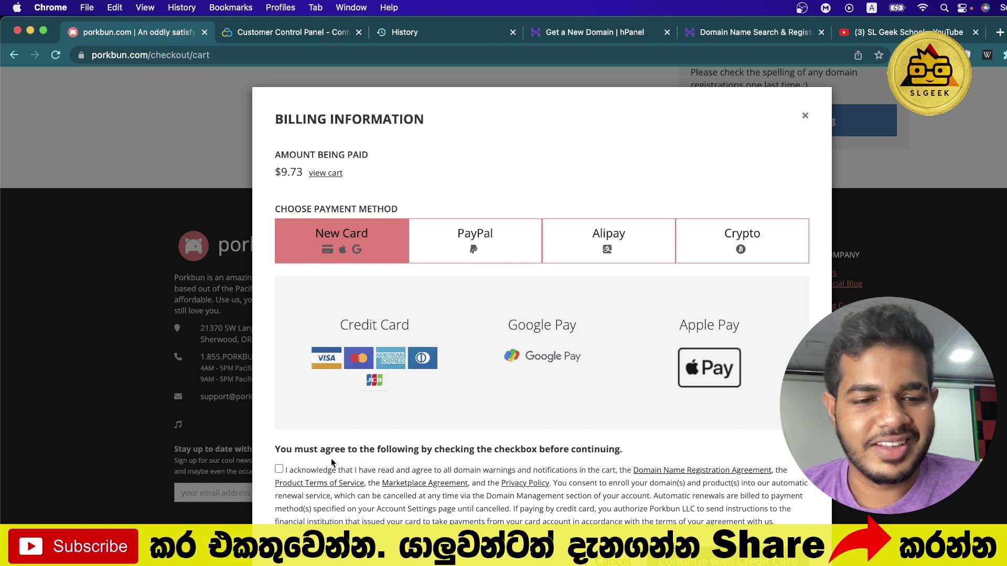
left_click(279, 468)
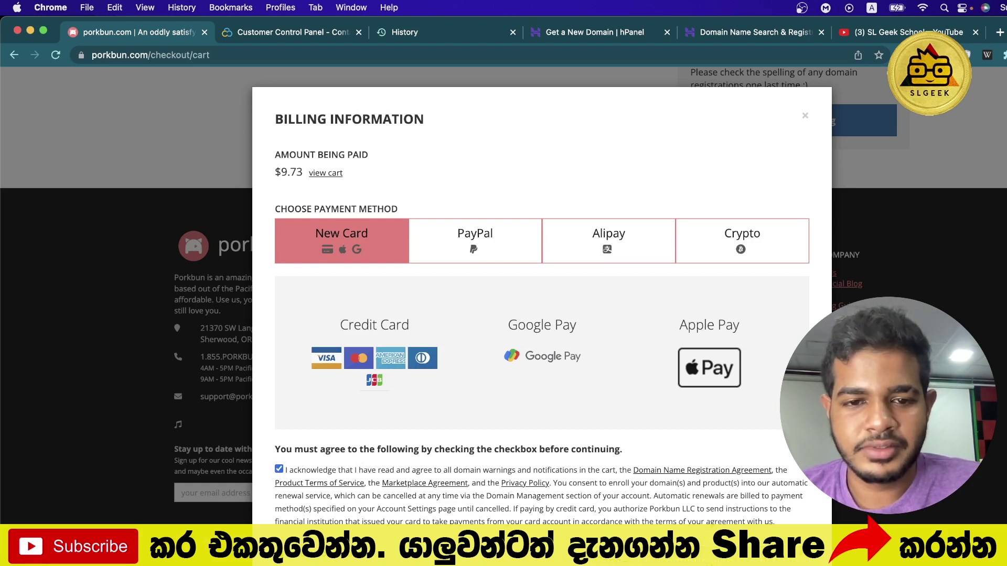
left_click(644, 394)
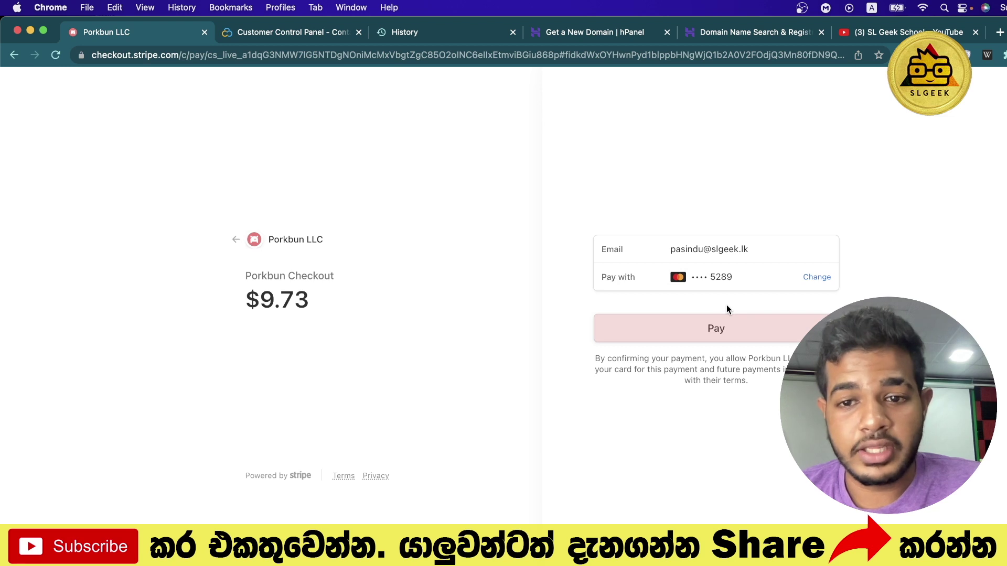
Pay for slgeekschool.com with the saved card and confirm the bank's purchase authentication with the one-time passcode.
left_click(719, 328)
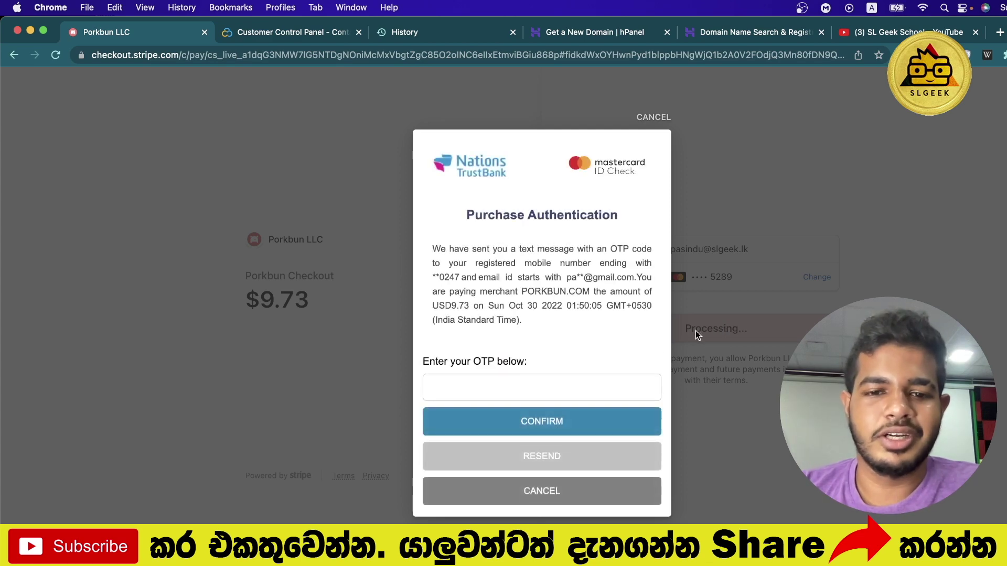
left_click(575, 392)
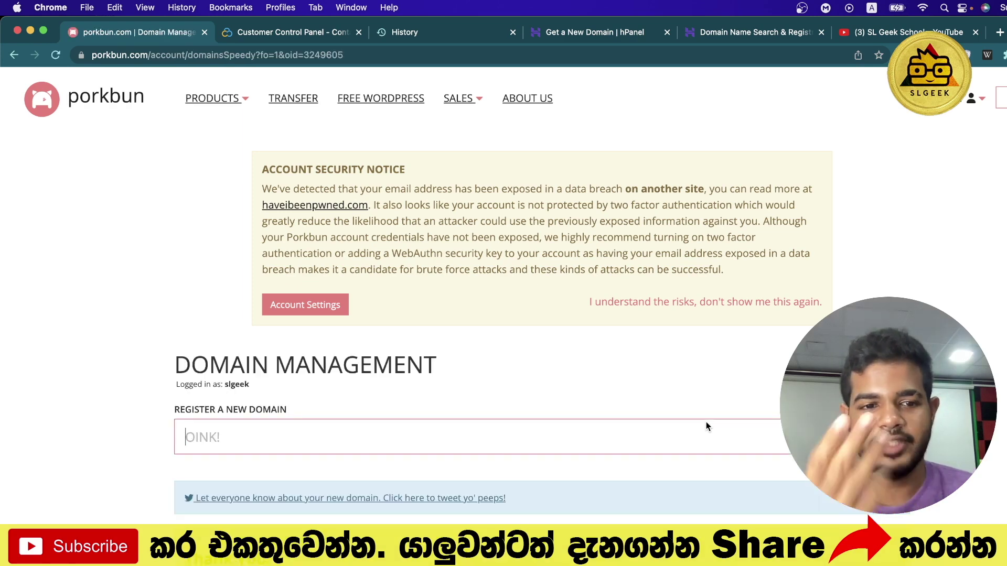
Find slgeekschool.com in Porkbun's Domain Management list and examine its details, including renewal, DNS records, nameservers and contacts.
scroll(705, 426, "down", 3)
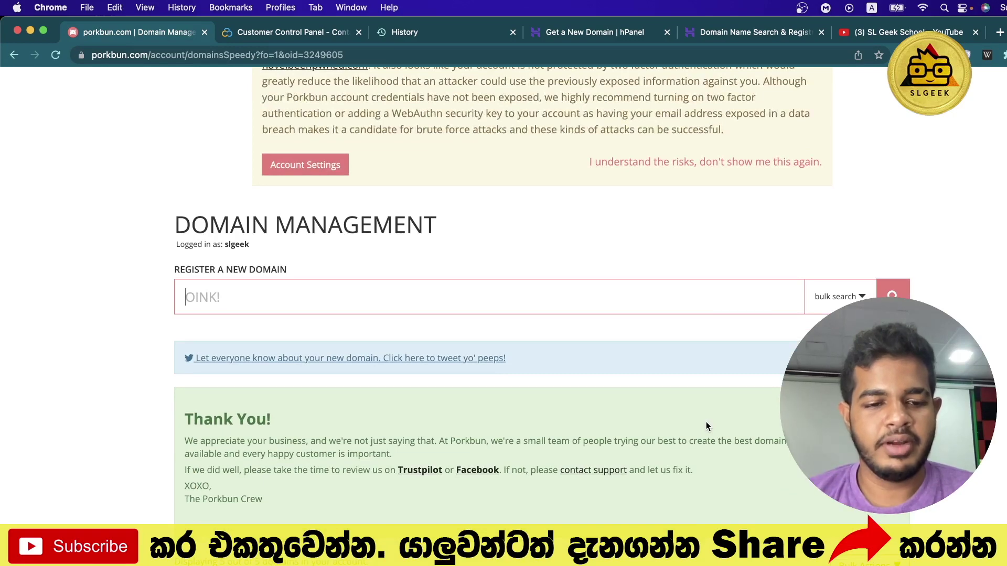
scroll(706, 426, "down", 12)
scroll(706, 426, "up", 3)
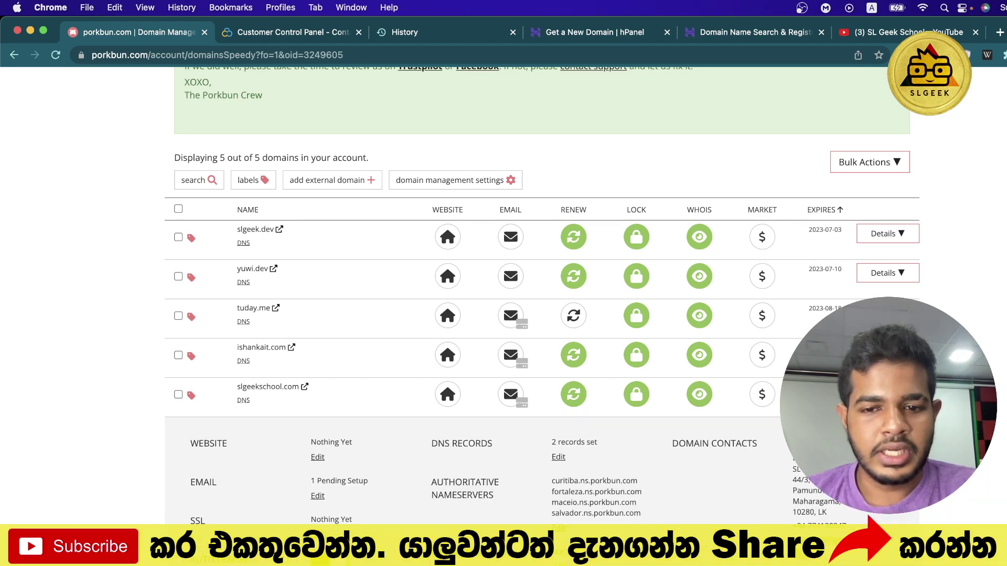
scroll(542, 304, "down", 5)
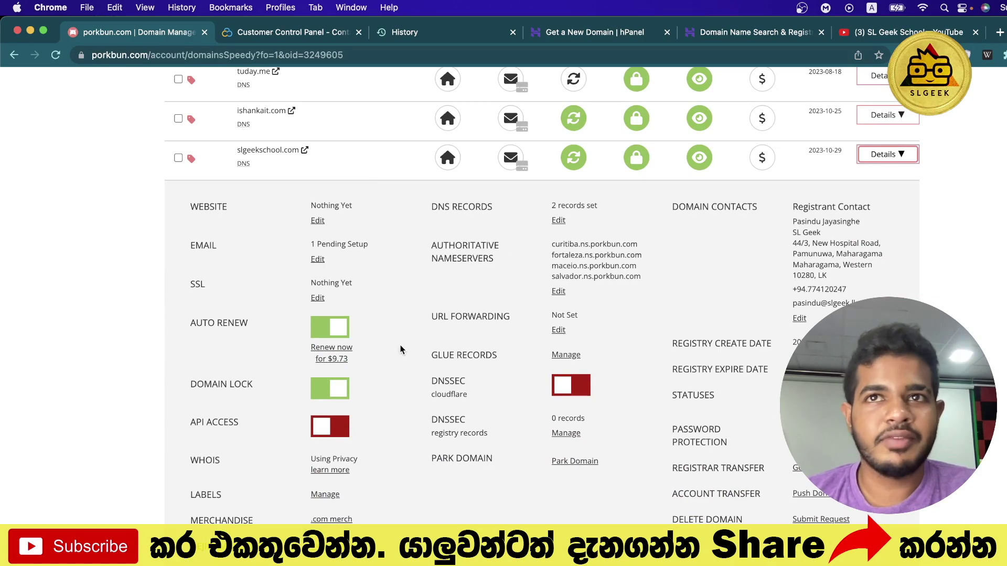
scroll(439, 415, "down", 2)
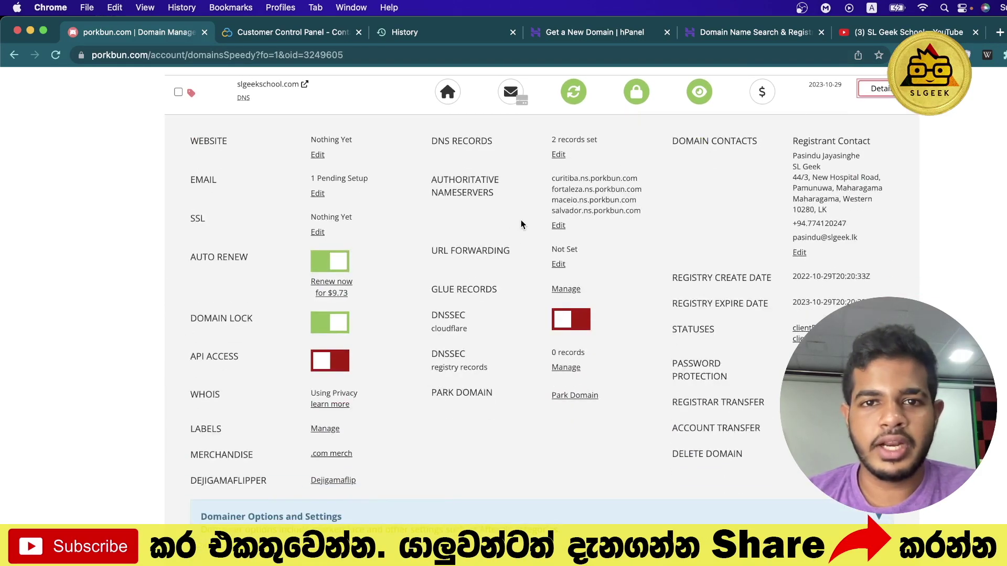
Switch to Hostinger's hPanel and open the DNS / Nameservers page of the ezdinum.com domain.
left_click(744, 31)
left_click(612, 34)
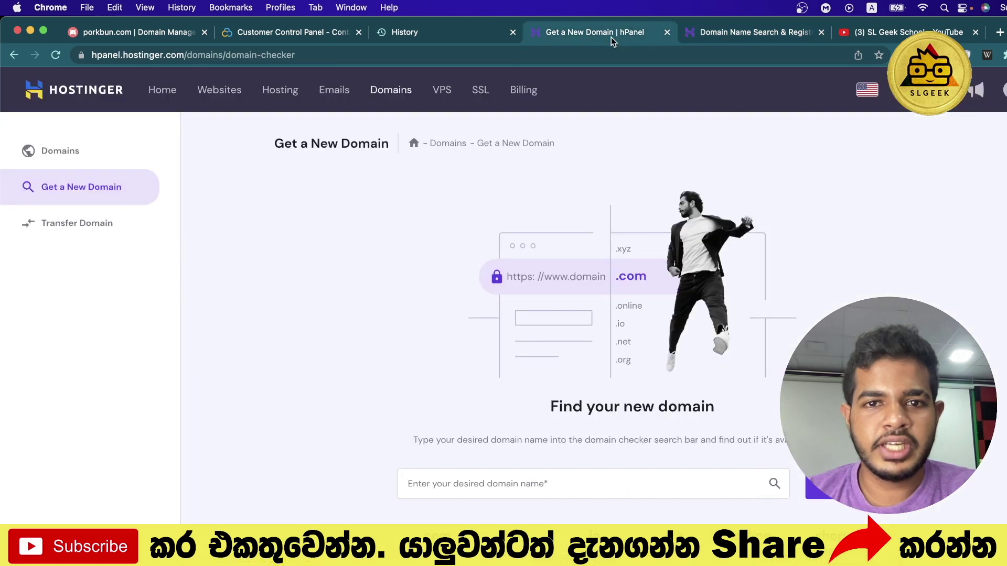
left_click(374, 94)
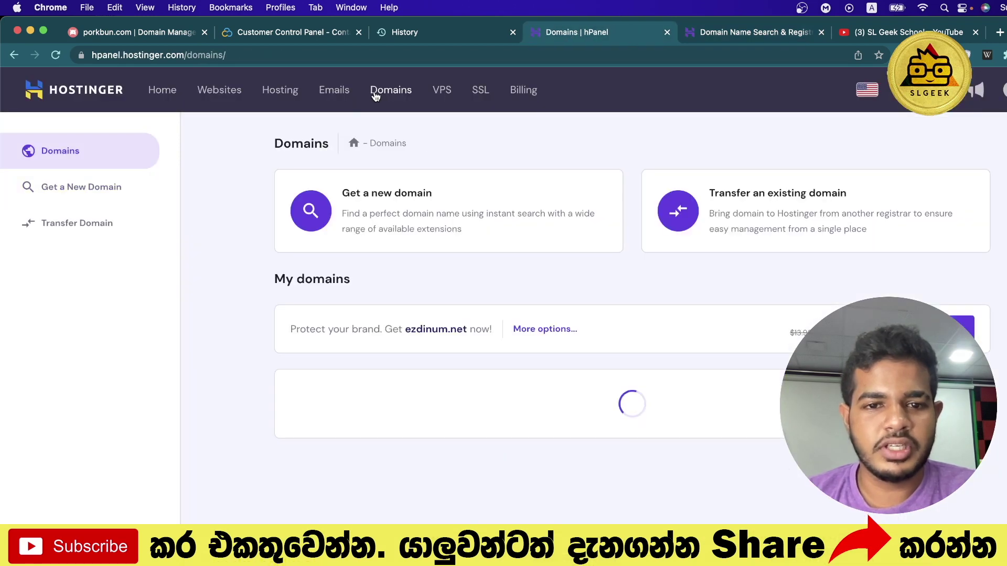
left_click(368, 477)
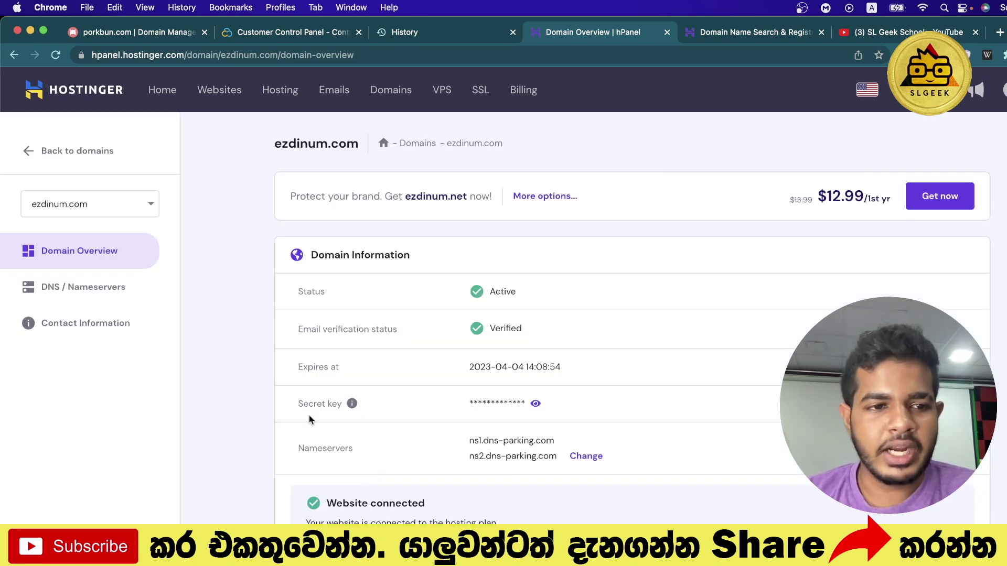
left_click(99, 295)
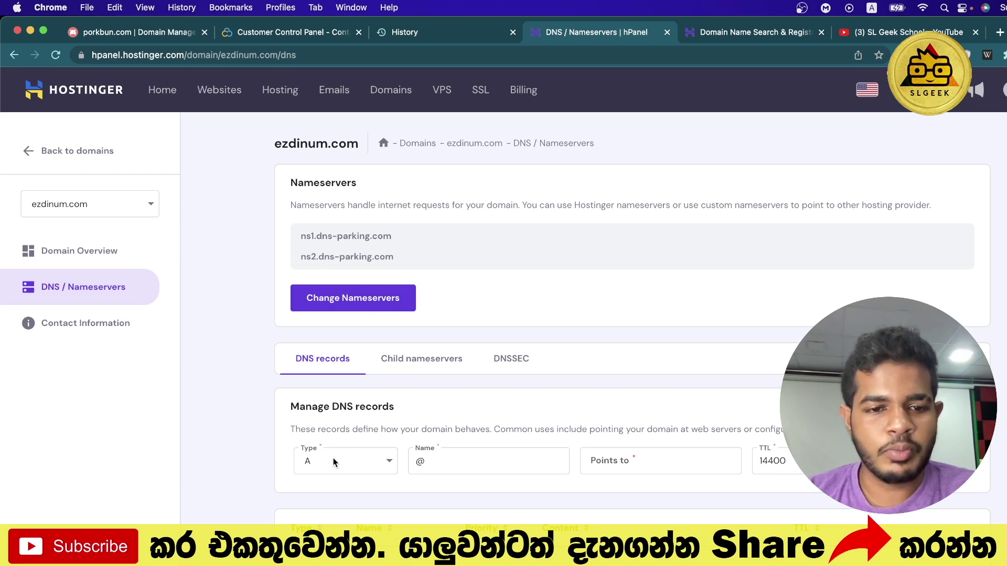
Examine the Name and Points to fields for an A record on ezdinum.com, and return to slgeekschool.com's details in Porkbun.
left_click(478, 447)
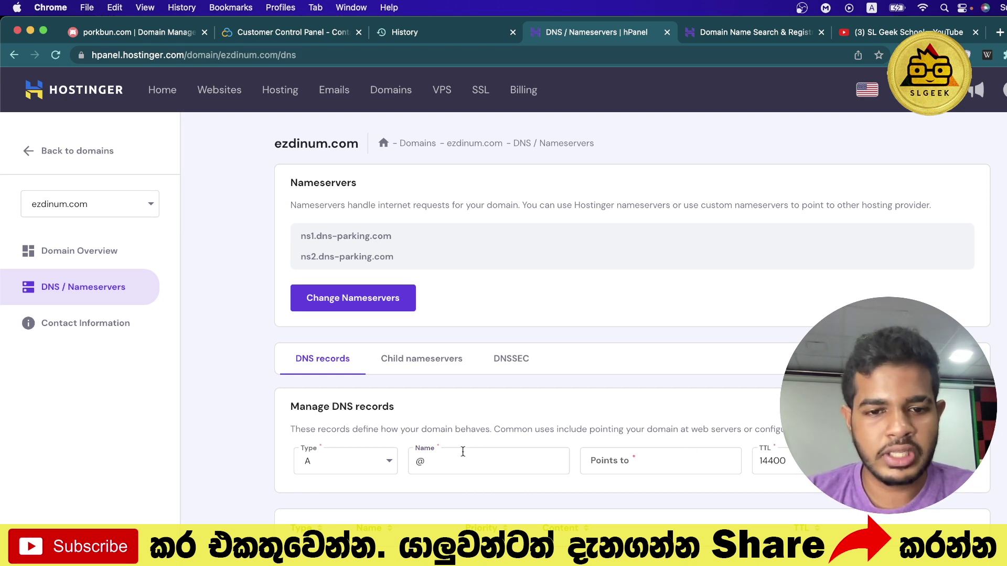
left_click(502, 452)
left_click(693, 458)
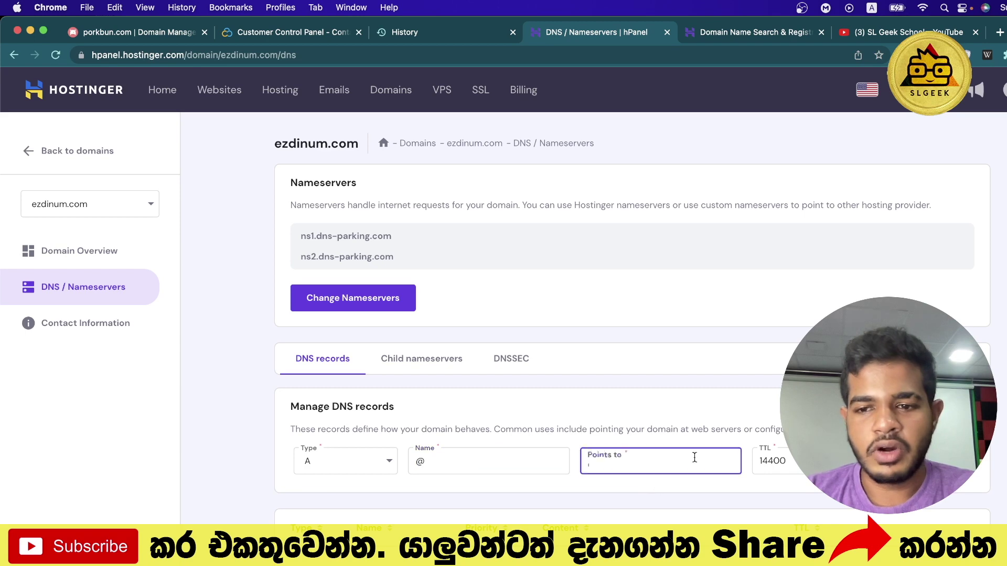
left_click(131, 32)
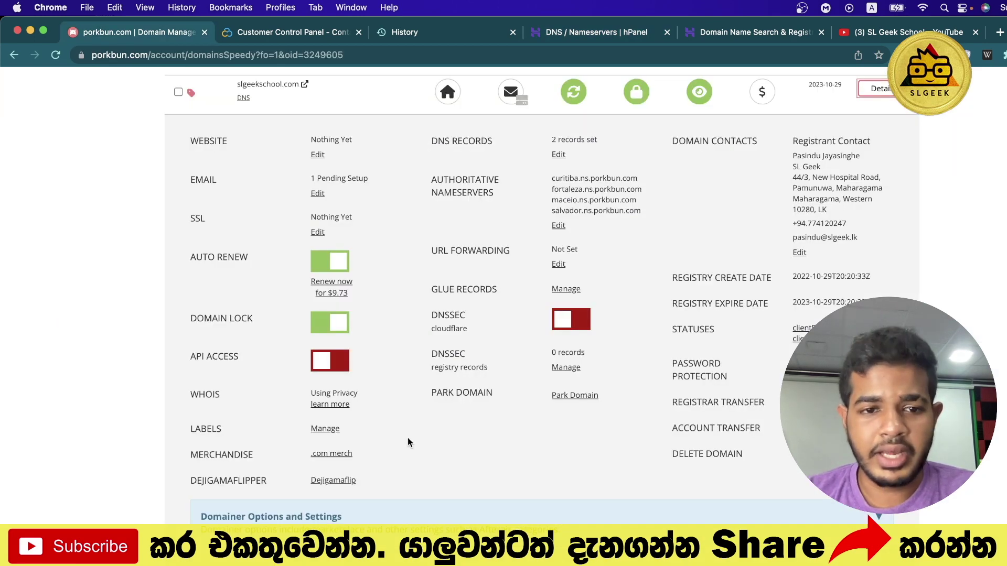